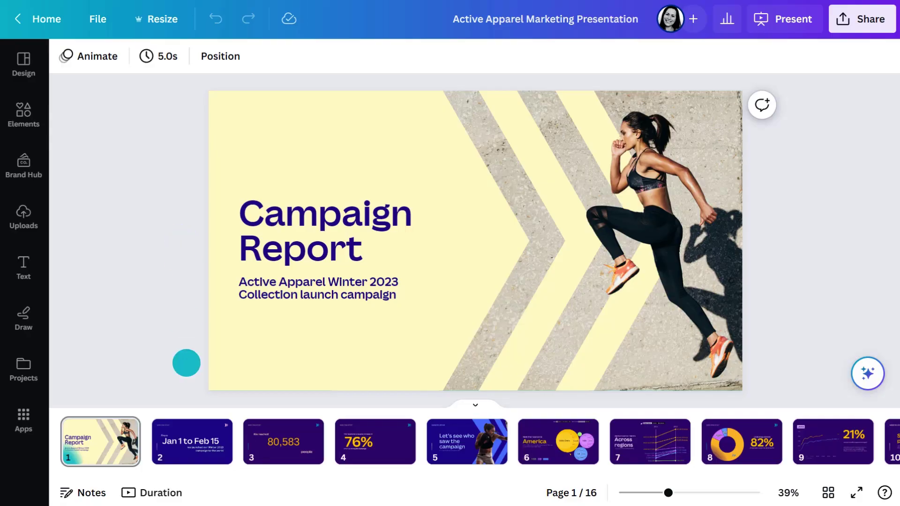
Browse through slides 2 to 6 of the marketing presentation.
click(189, 443)
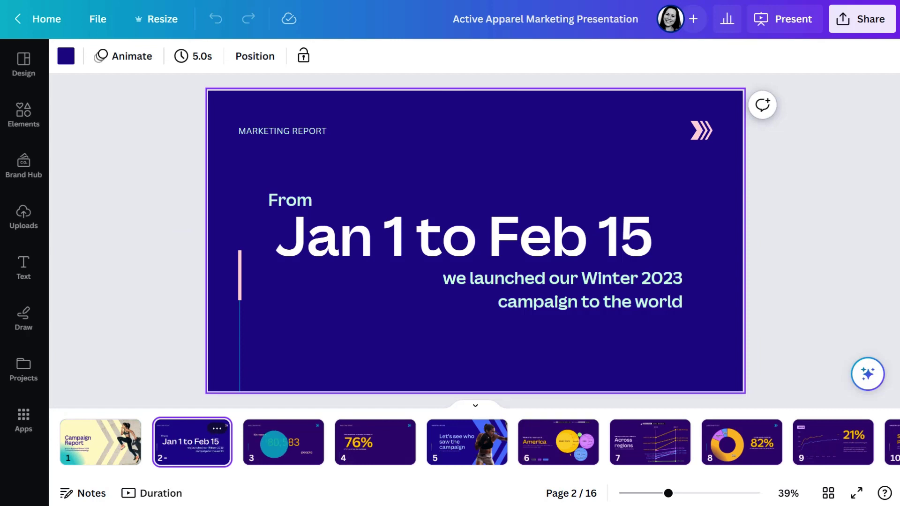
click(283, 442)
click(375, 442)
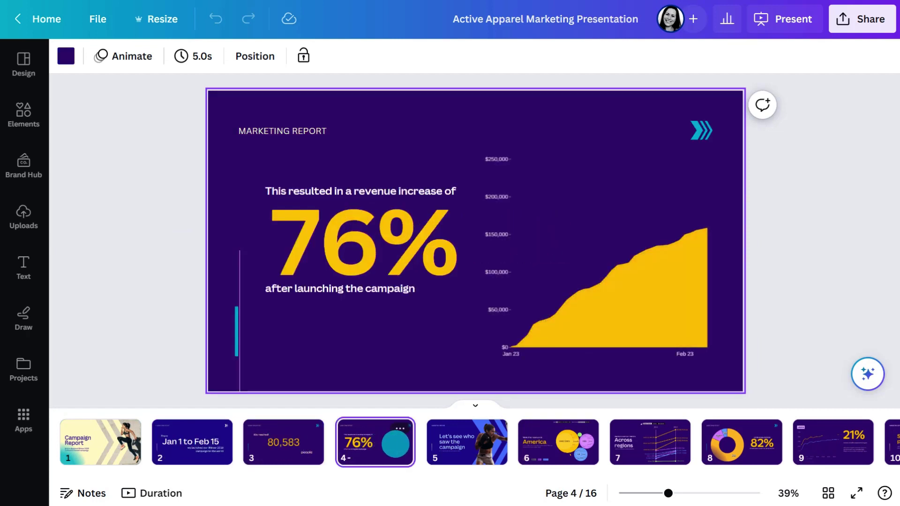
click(467, 442)
click(558, 442)
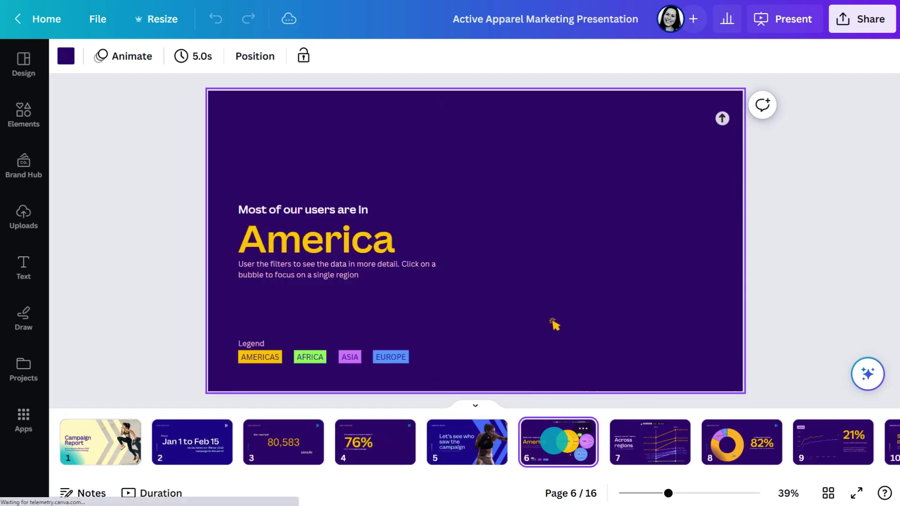
Go back to slide 3 and highlight the 80,583 reach figure.
click(280, 442)
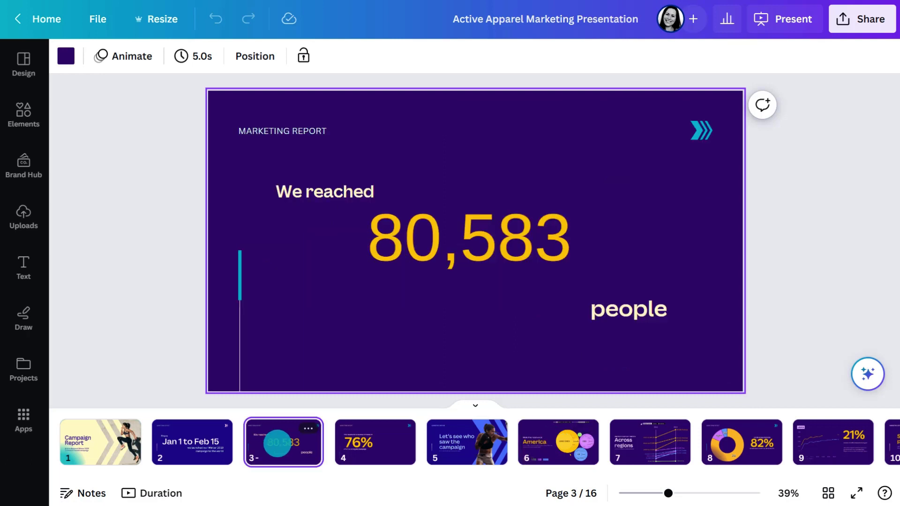
click(450, 239)
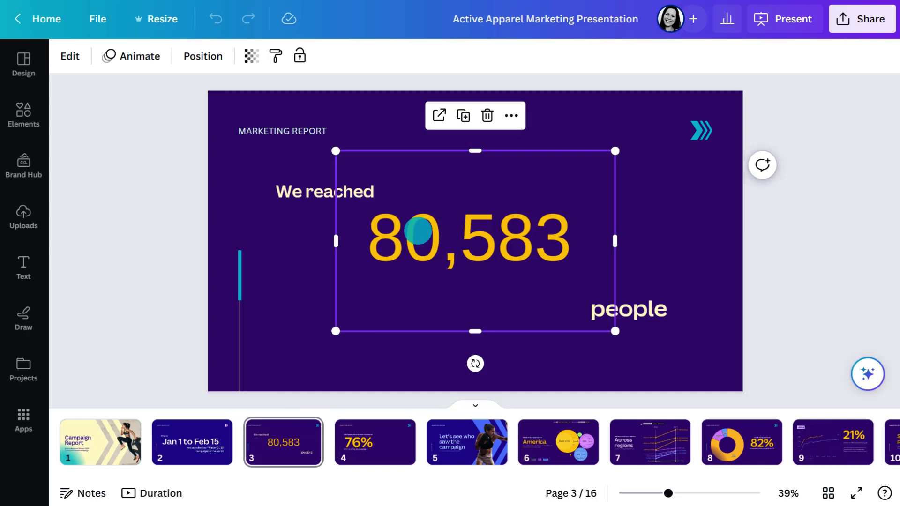
drag(368, 218, 561, 253)
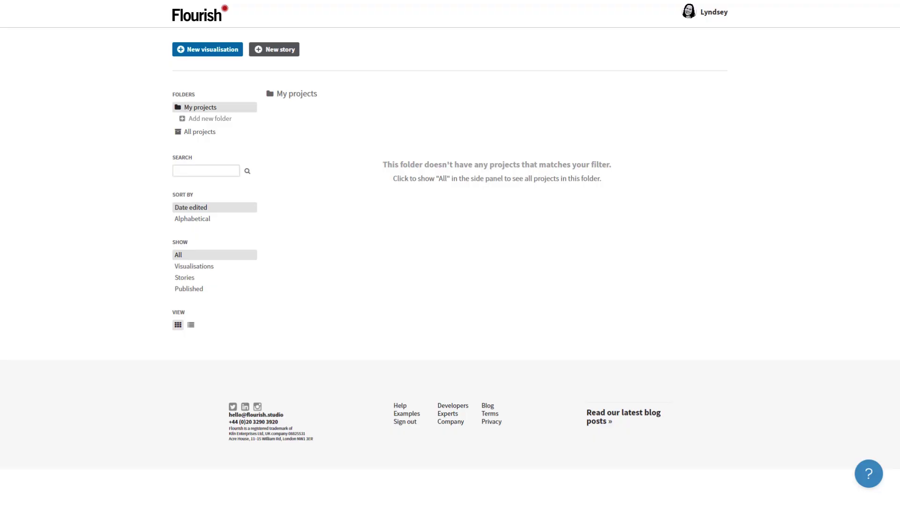
Create a new Flourish visualisation from the Simple number ticker template.
click(213, 49)
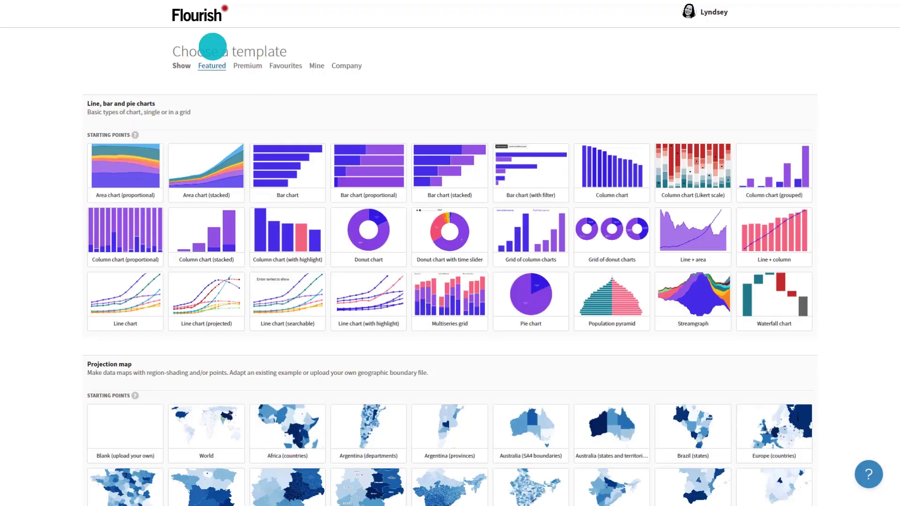
scroll(245, 263, down, 8)
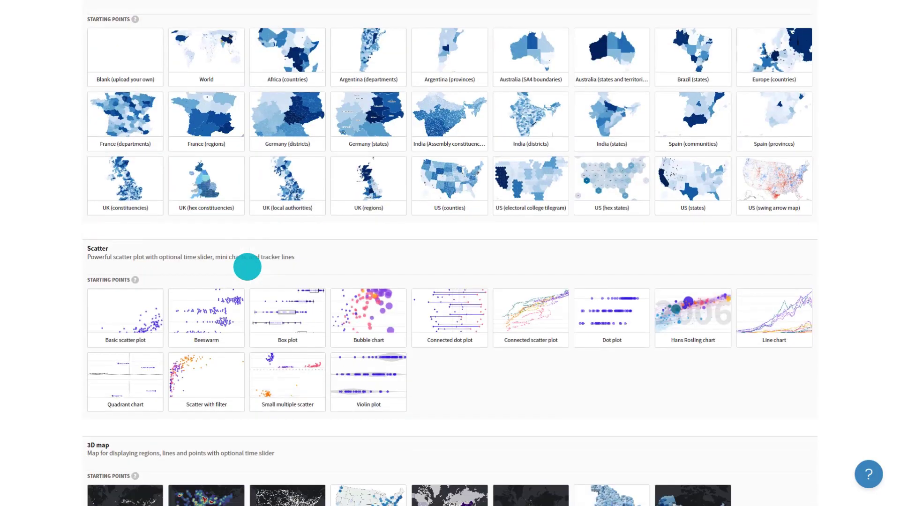
scroll(246, 265, down, 8)
scroll(246, 264, down, 10)
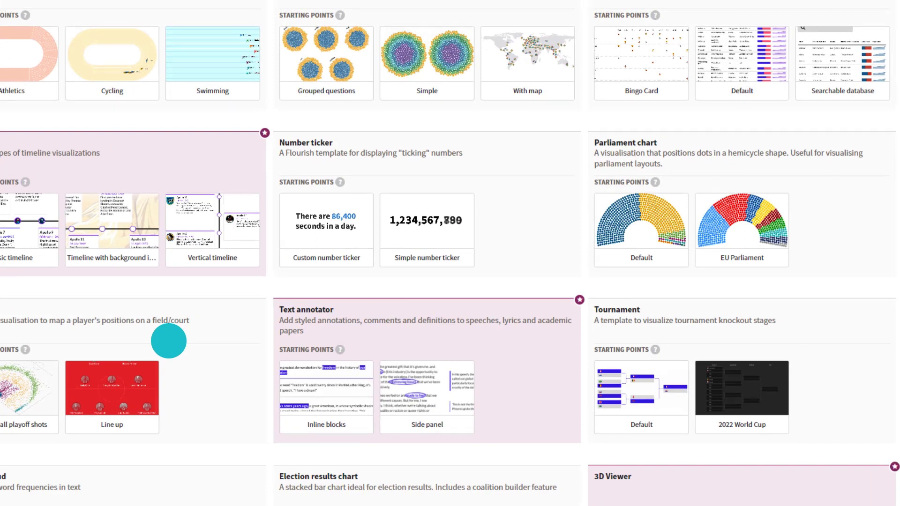
click(413, 230)
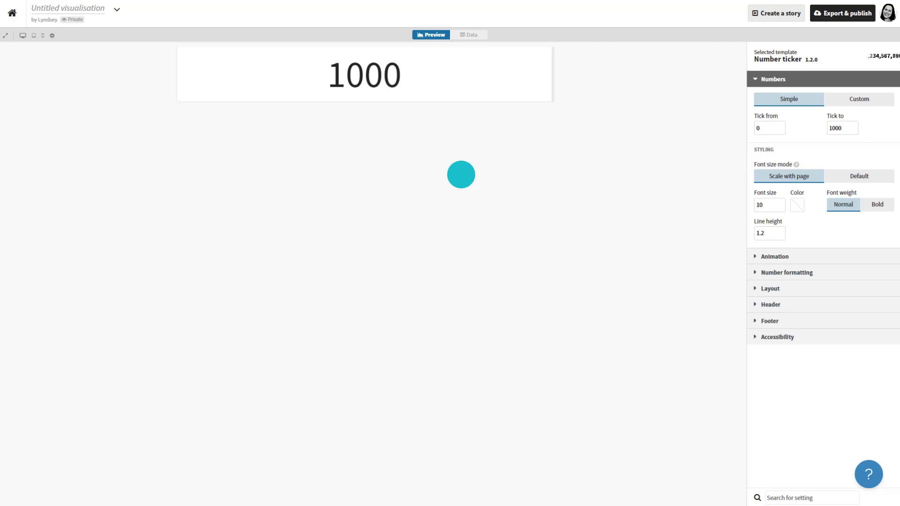
Make the ticker count up to 80583 in yellow.
double_click(836, 128)
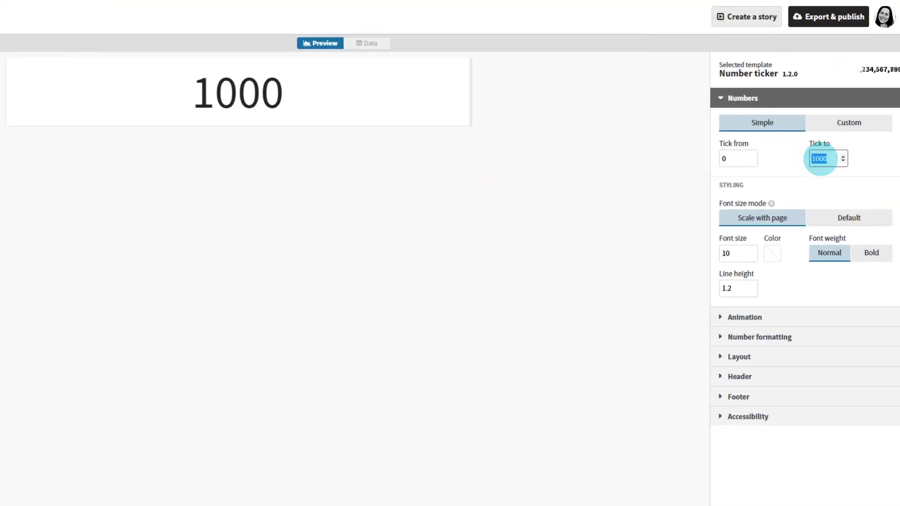
text(805)
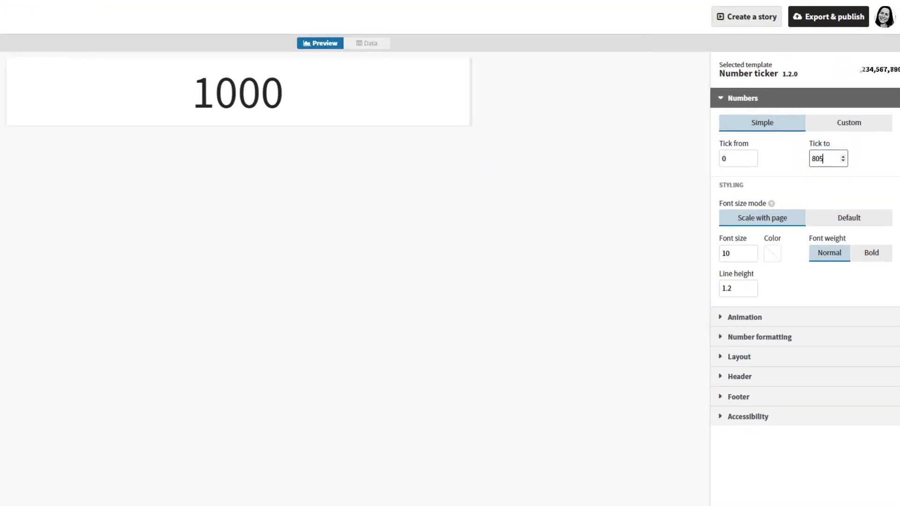
text(83)
key(Return)
click(820, 159)
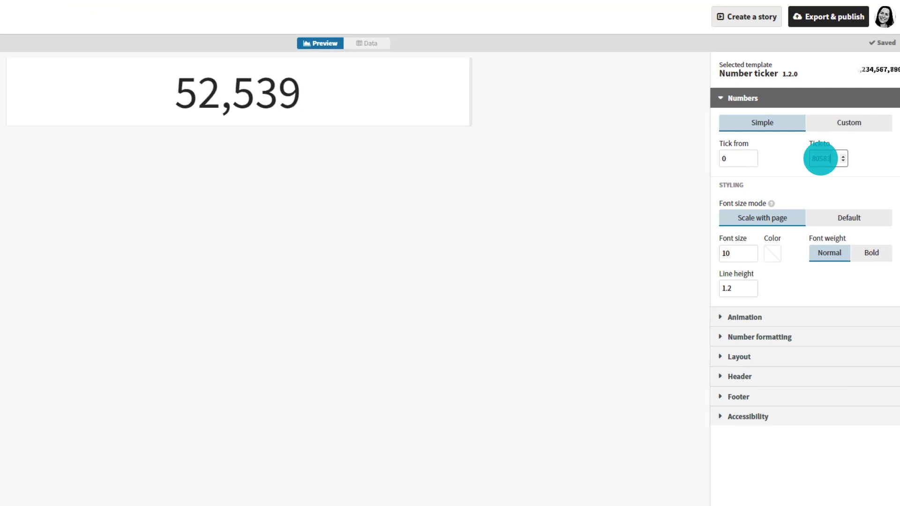
click(772, 253)
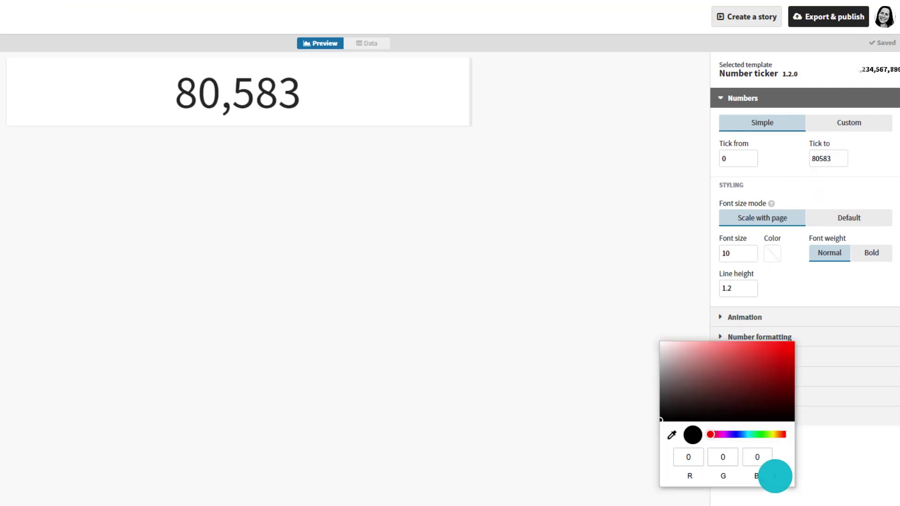
click(775, 434)
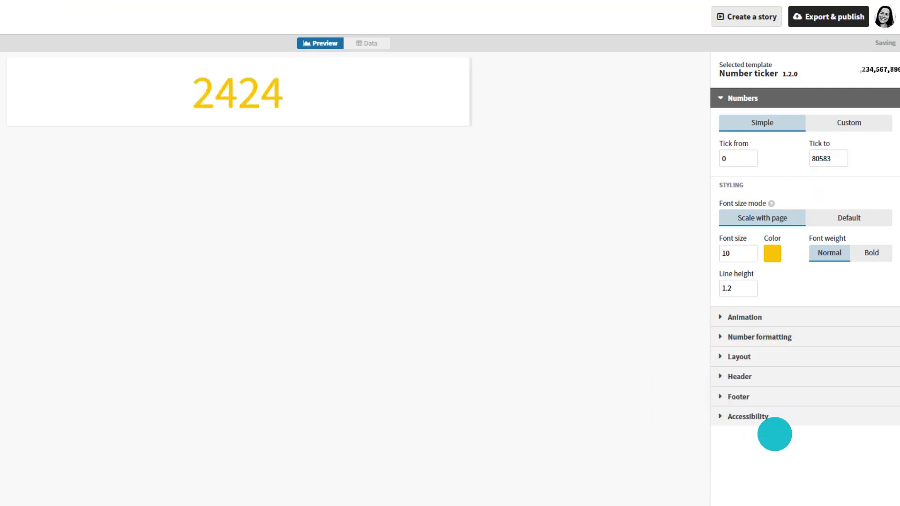
Switch off the ticker's background colour and retitle it '80583 Ticker'.
click(741, 356)
click(782, 252)
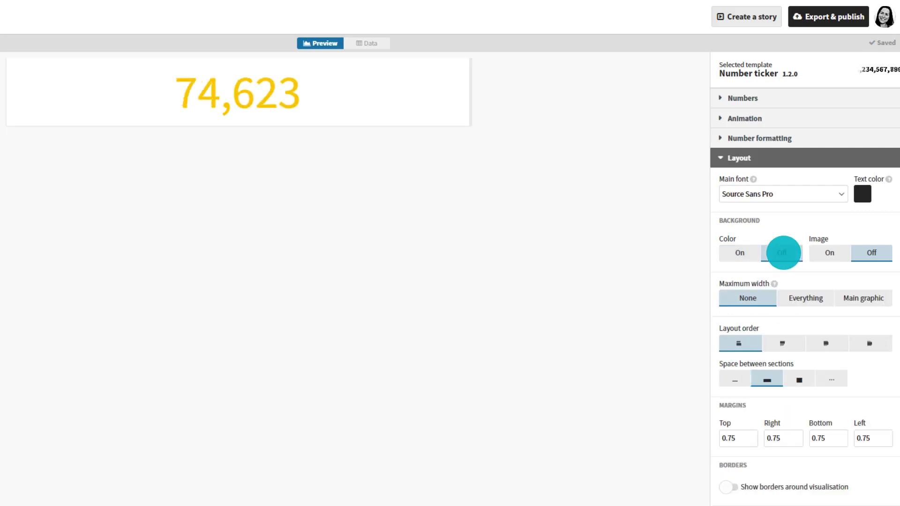
click(75, 9)
text(80)
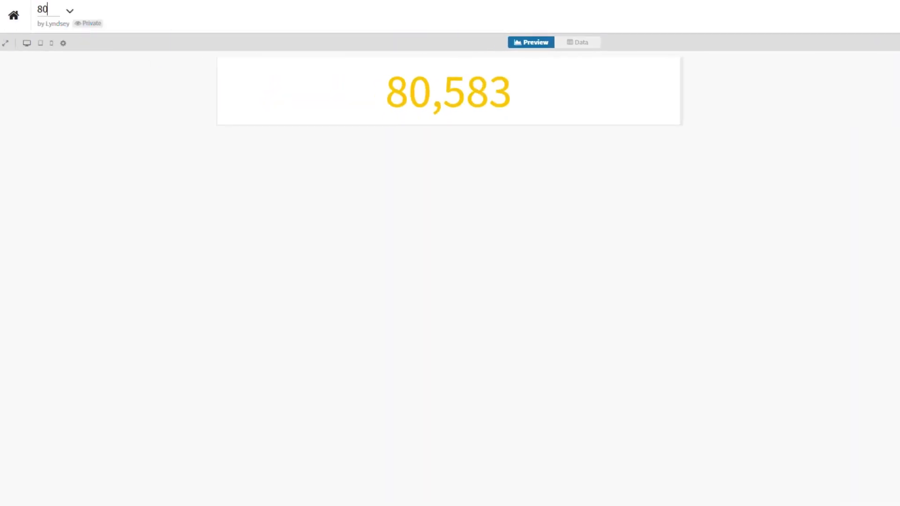
text(583 Ticke)
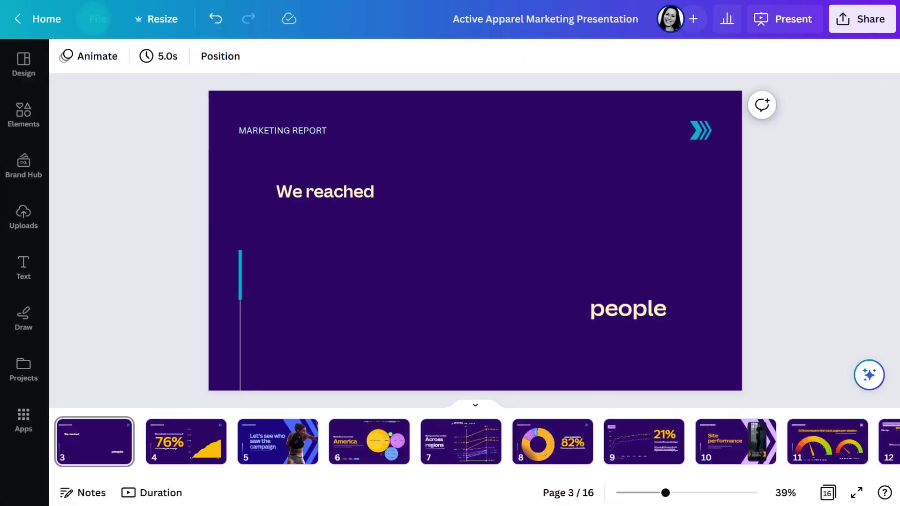
Insert the 80583 Ticker from the Flourish app onto slide 3.
key(ctrl+r)
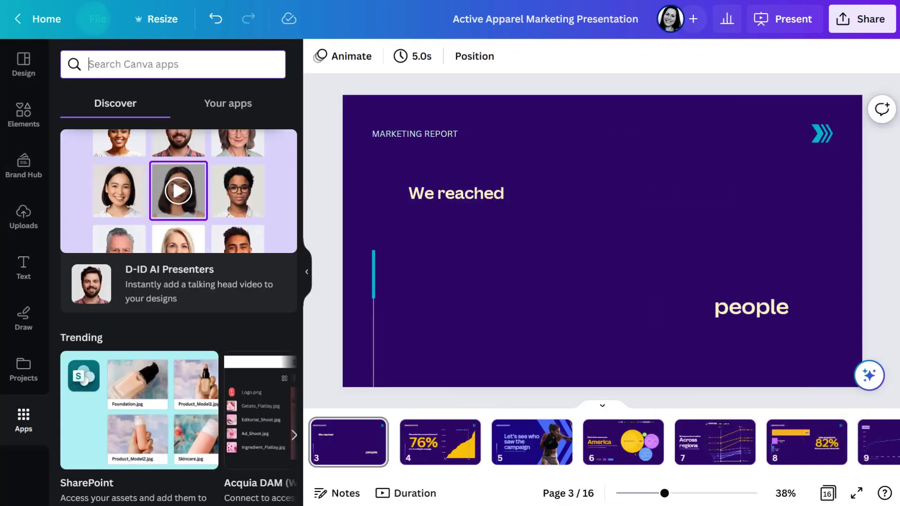
text(flourish)
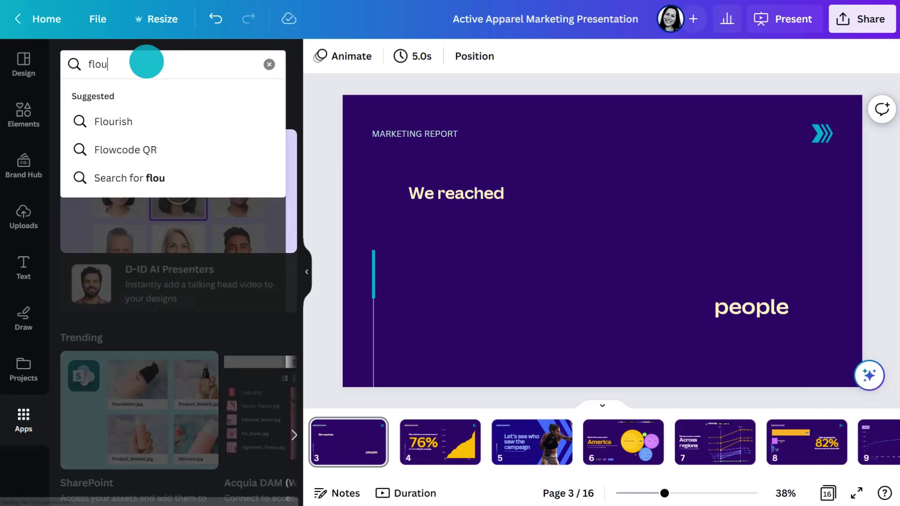
key(Return)
click(83, 115)
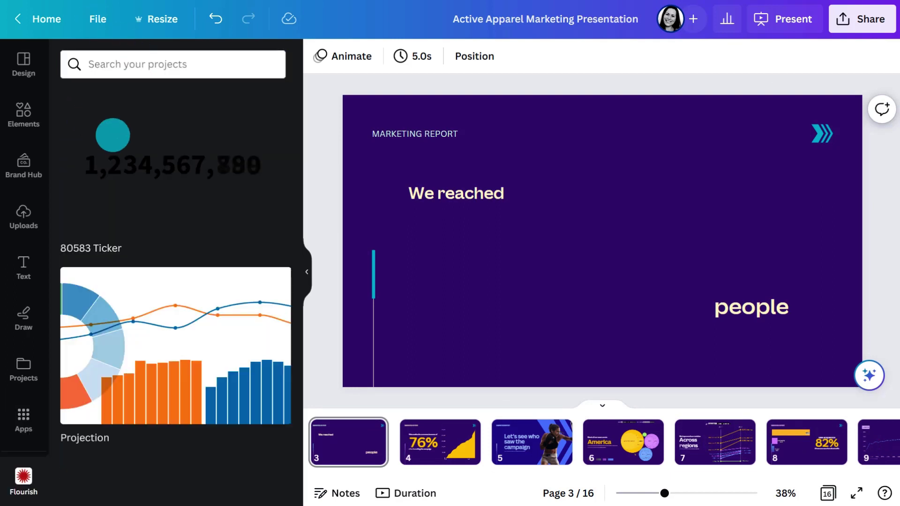
click(158, 166)
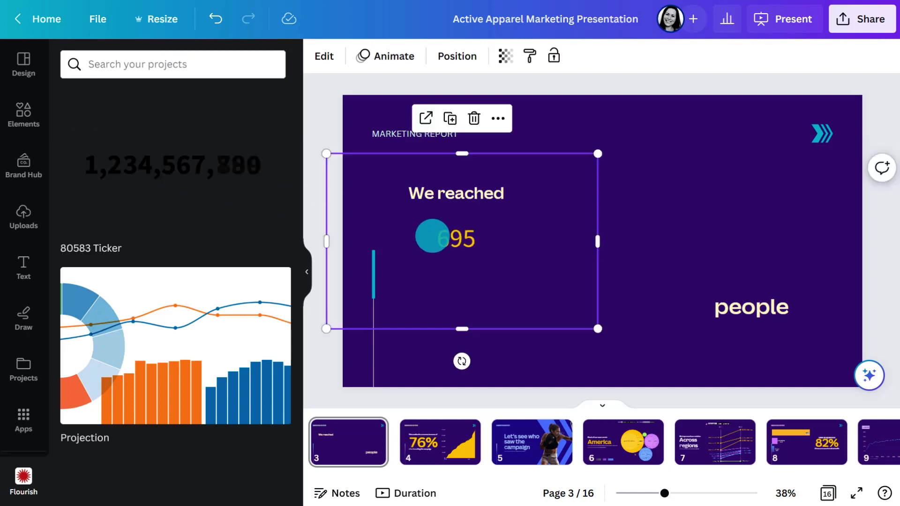
Widen the ticker to fill the space between 'We reached' and 'people'.
click(307, 272)
drag(471, 241, 854, 241)
drag(191, 242, 95, 241)
click(72, 217)
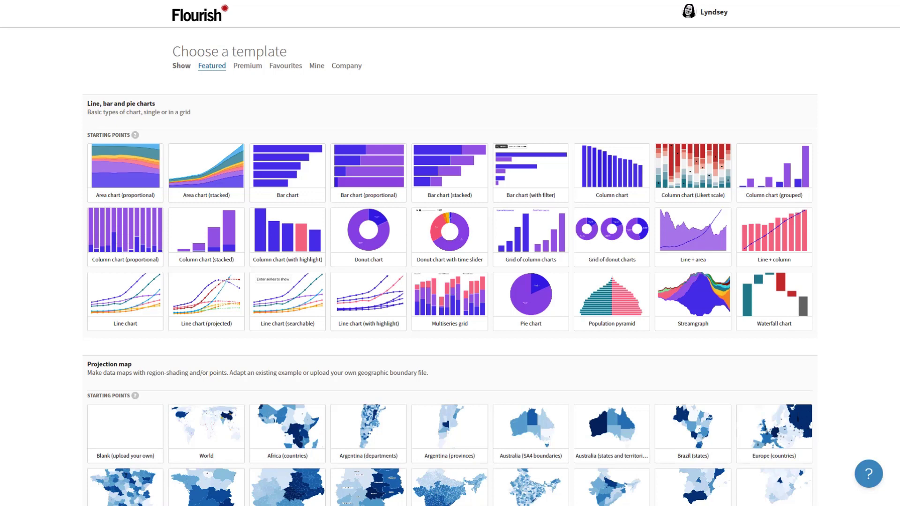
Start a donut chart and clear its sample data from the sheet.
click(369, 229)
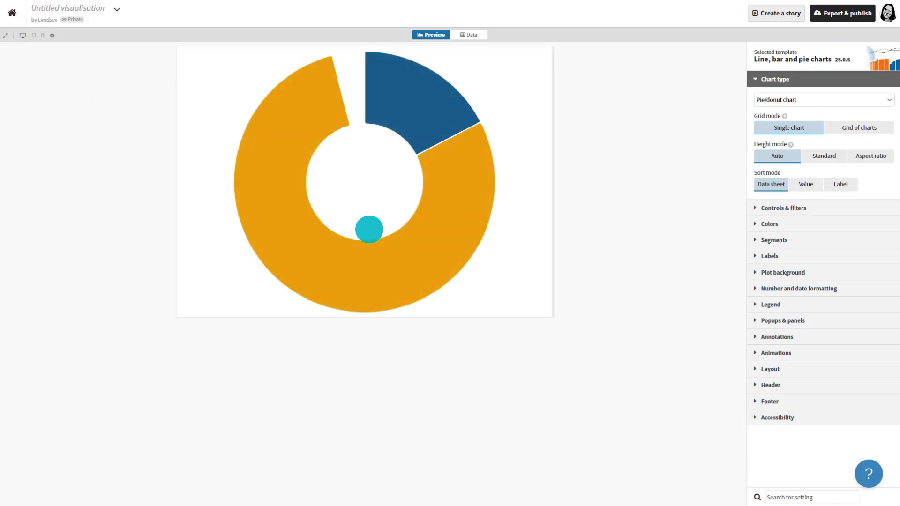
click(471, 34)
drag(156, 89, 440, 220)
key(Delete)
Enter headers Default Channel Grouping and Users with Direct at 66,679, then preview.
click(179, 86)
text(Defa)
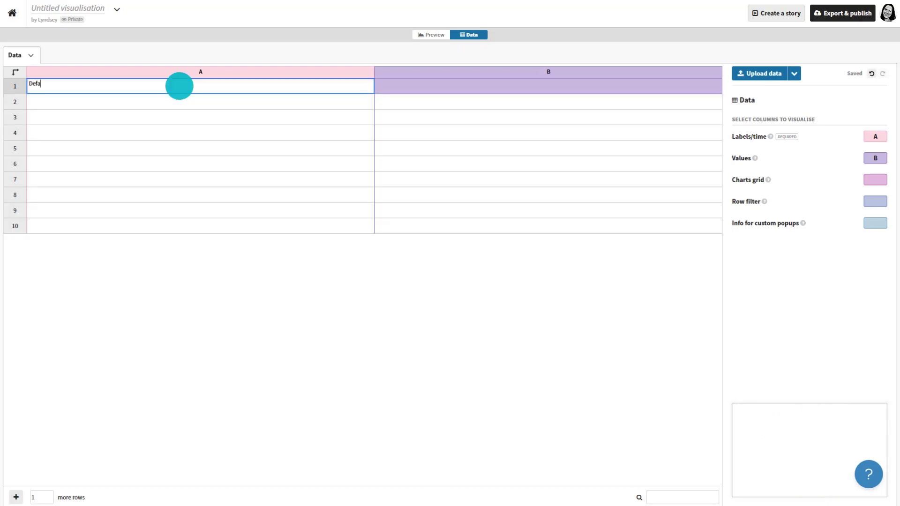
text(ult Channel Grouping)
key(Return)
click(594, 86)
text(Users)
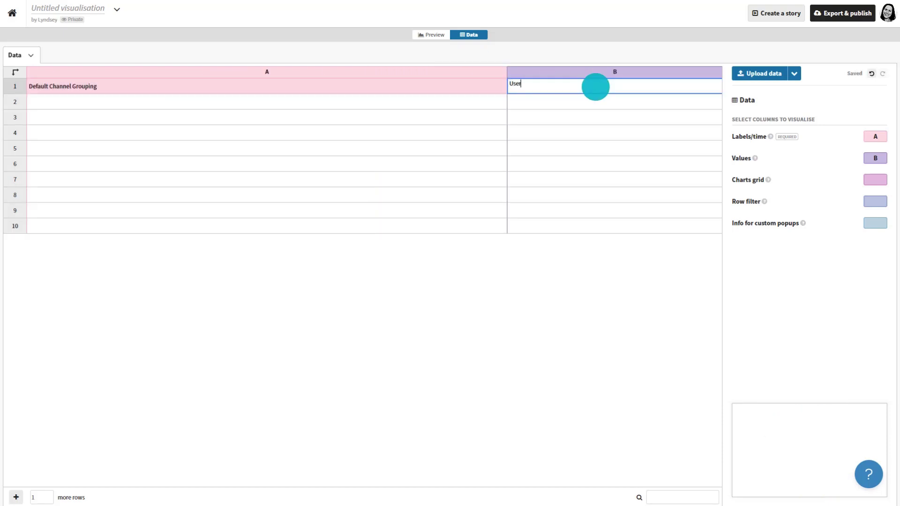
click(245, 101)
text(Direct)
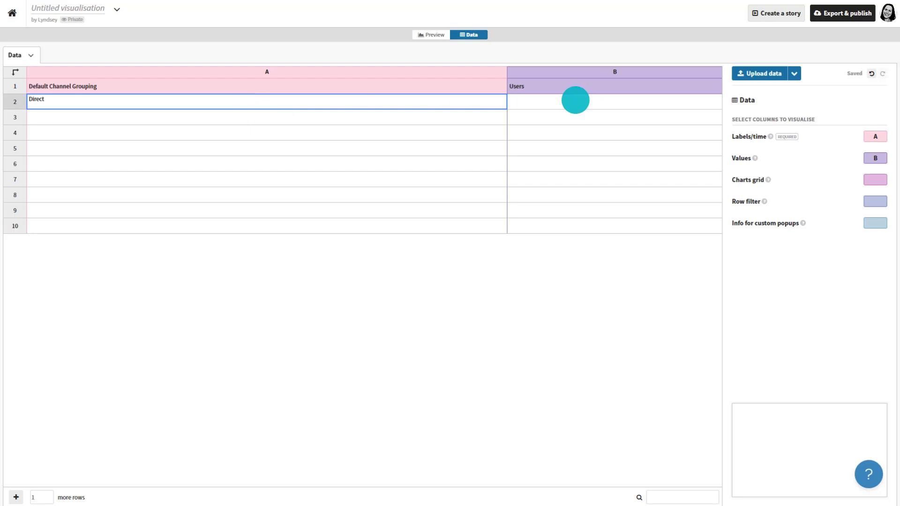
click(609, 100)
text(66,6)
text(79)
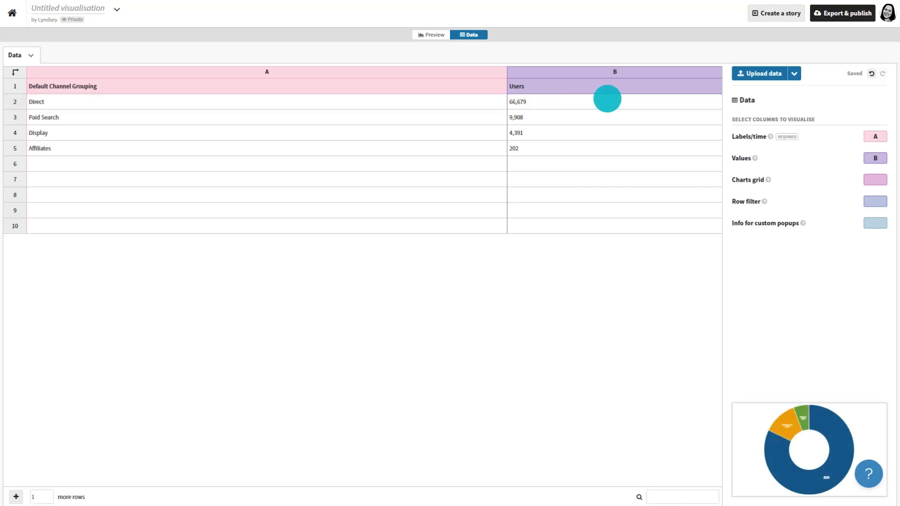
click(432, 35)
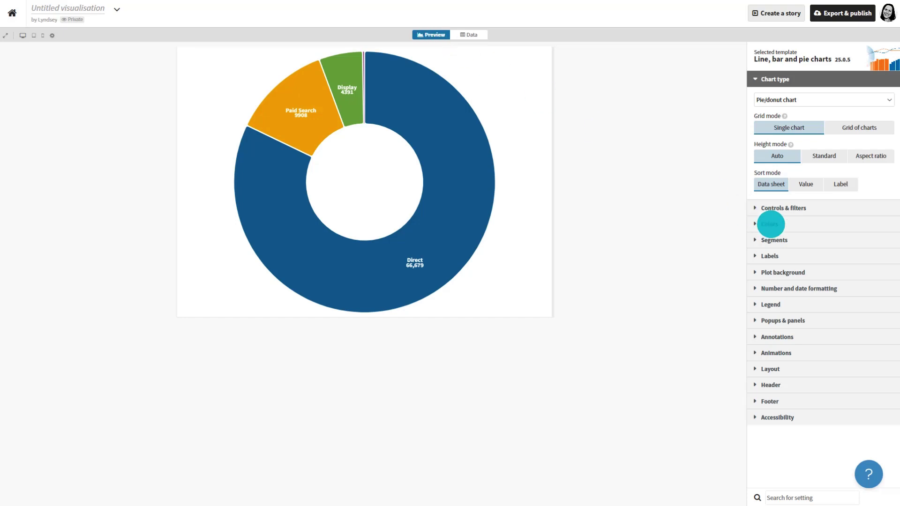
Apply the Flourish Low Fire colour palette to the donut.
click(770, 224)
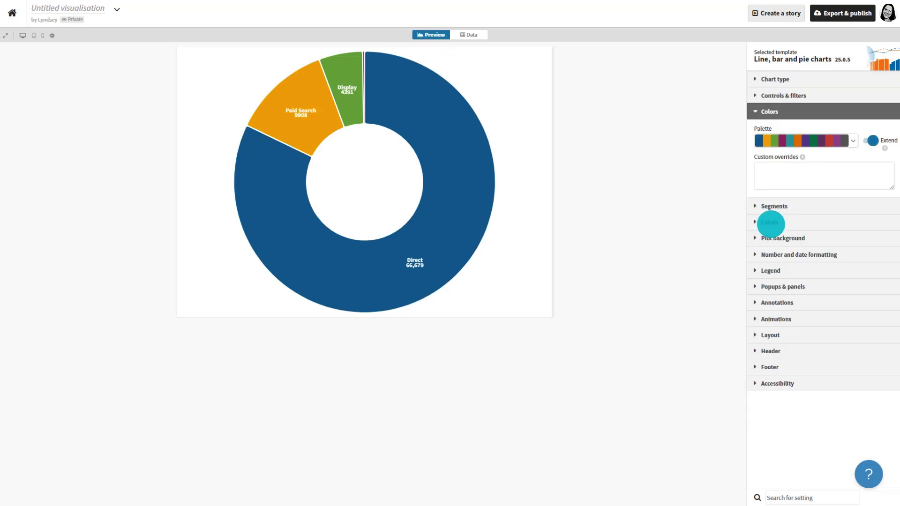
click(853, 140)
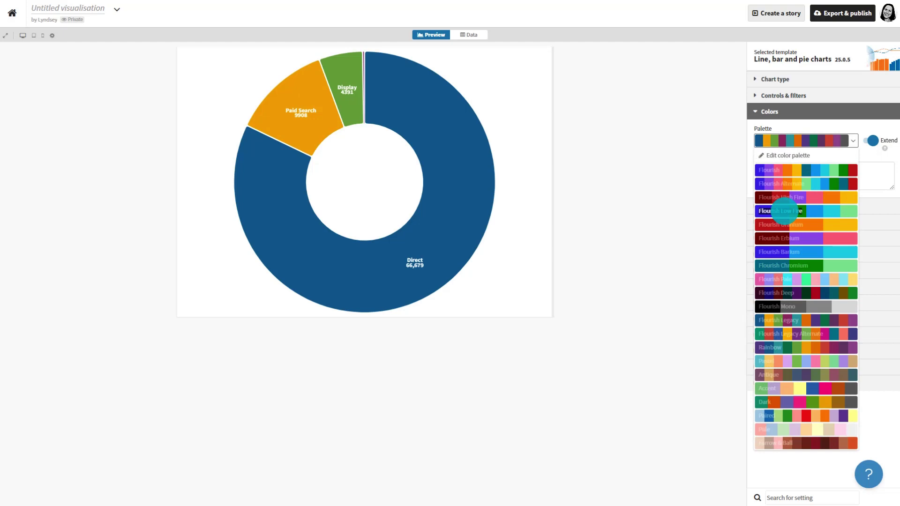
click(785, 211)
Change the first two palette colours to orange #ffc033 and purple #d580ff.
click(853, 140)
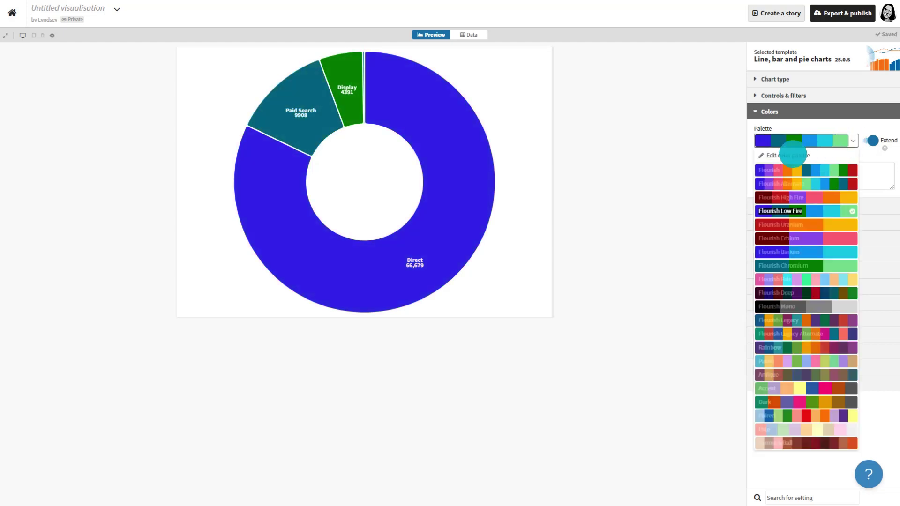
click(792, 155)
click(768, 102)
click(856, 185)
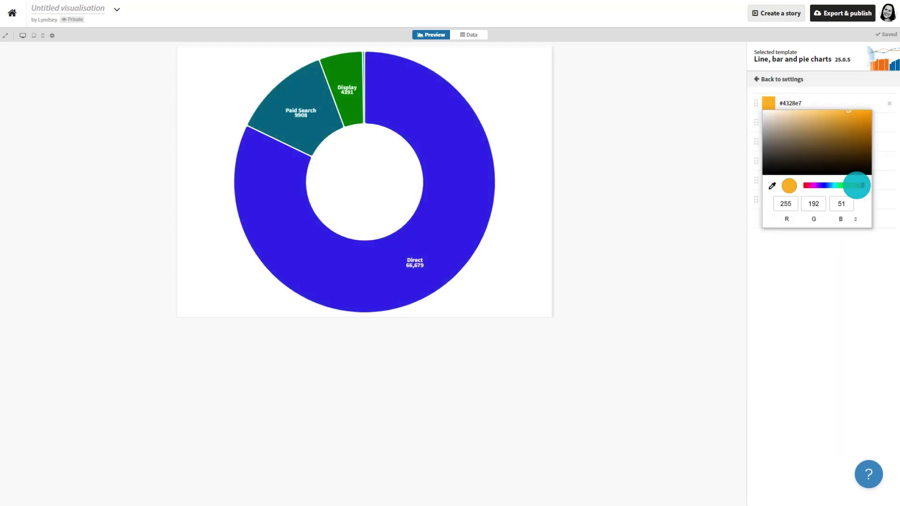
click(767, 122)
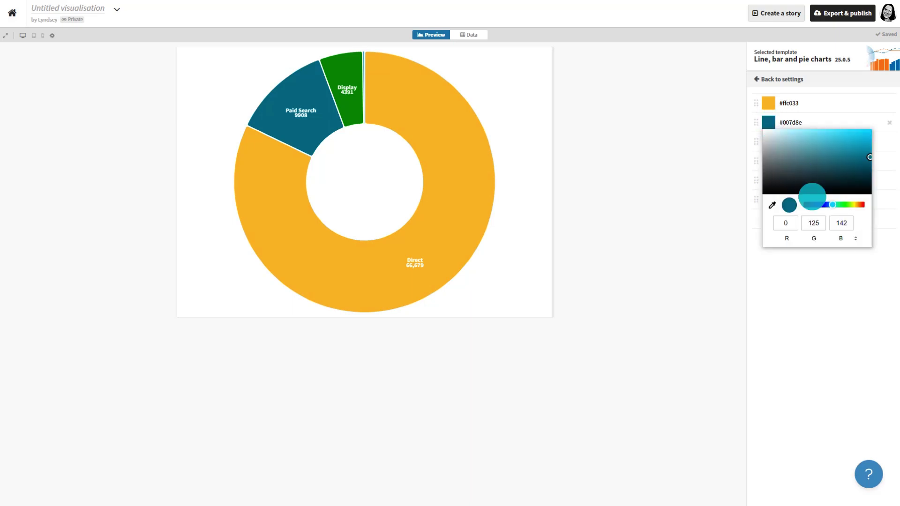
click(814, 203)
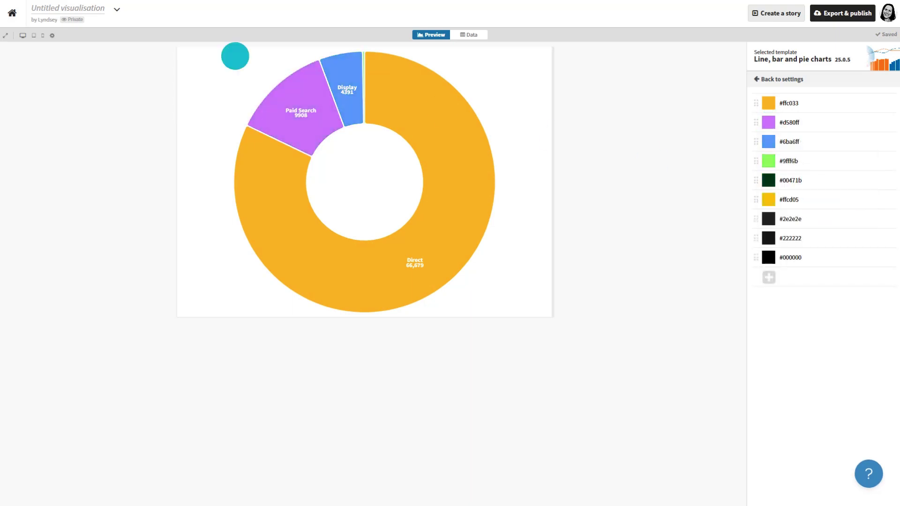
click(70, 11)
Title the donut 'User Acquisition' and duplicate the visualisation.
text(User Acquisition)
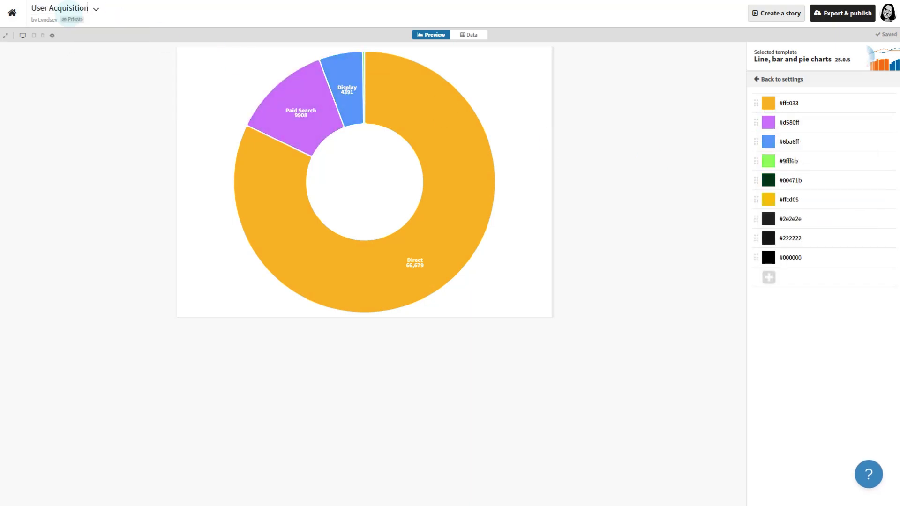
click(96, 10)
click(115, 45)
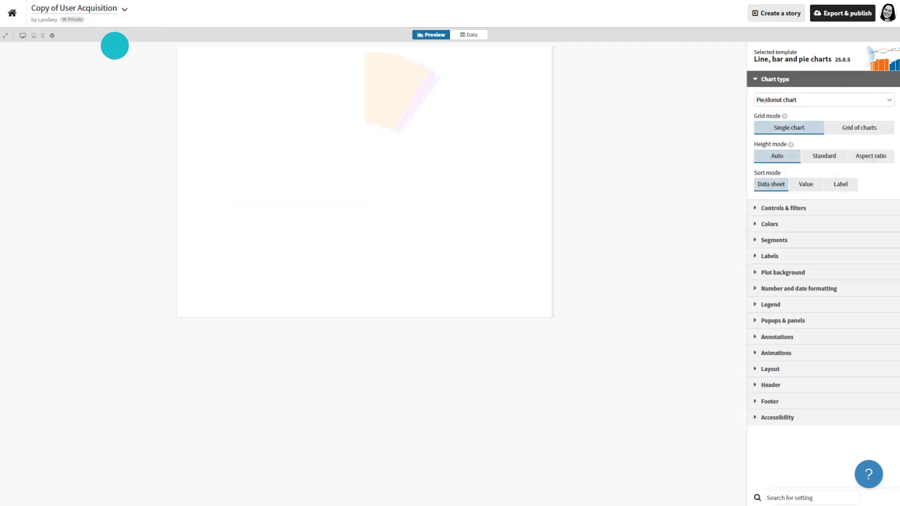
Switch the copy to a grouped bar chart with standard height and axis labels.
click(807, 101)
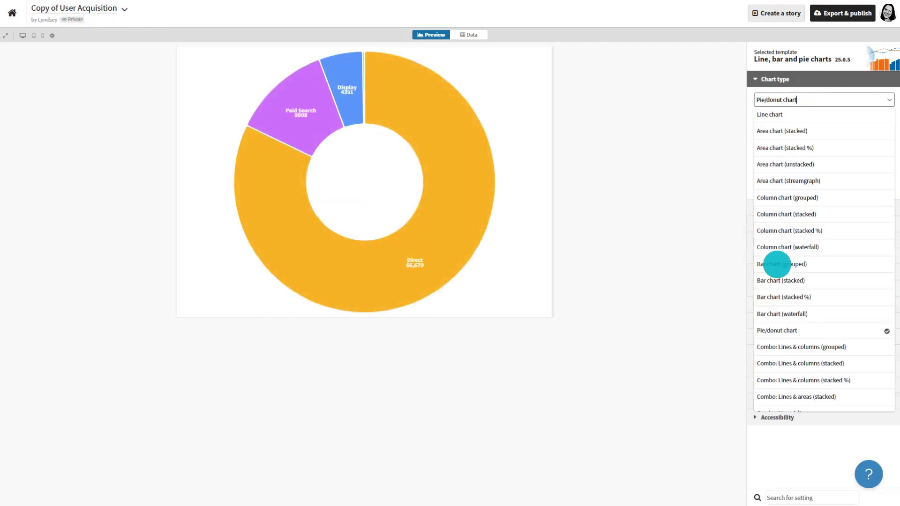
click(778, 261)
click(823, 157)
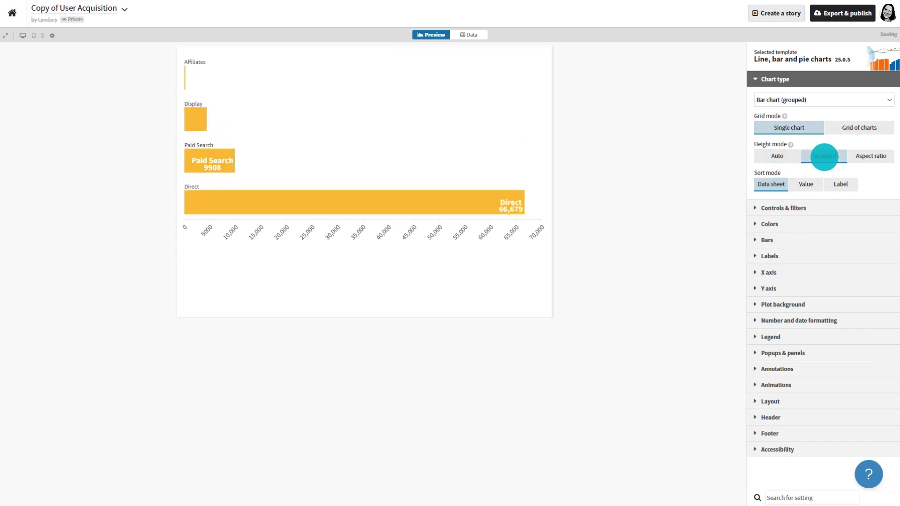
click(768, 256)
click(850, 190)
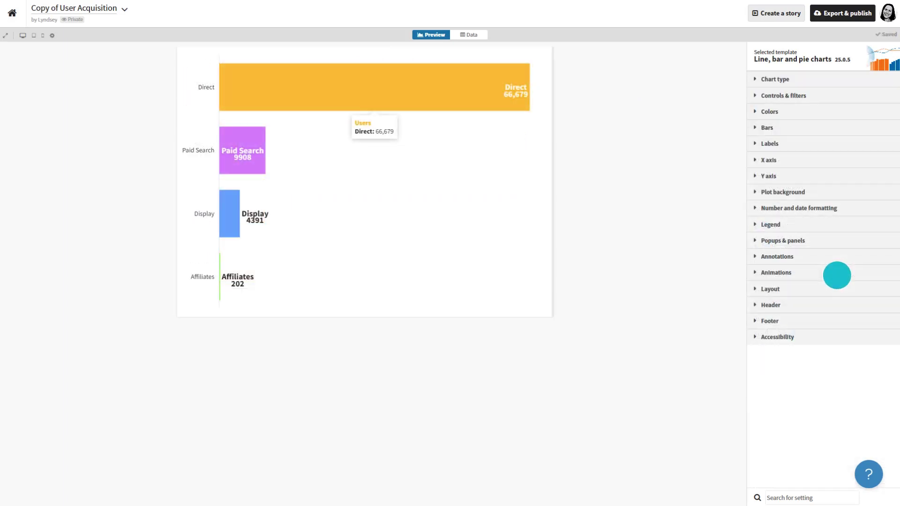
Start a story and add the User Acquisition donut as its second slide.
click(777, 13)
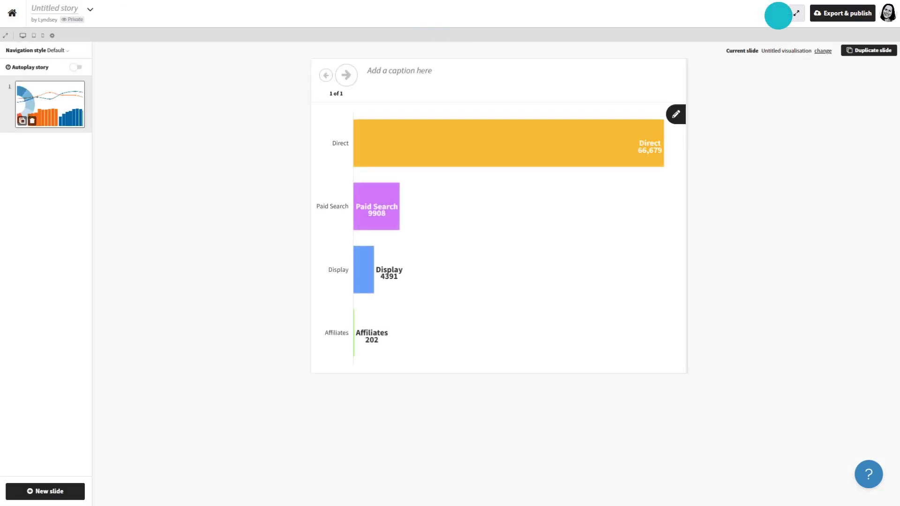
click(44, 490)
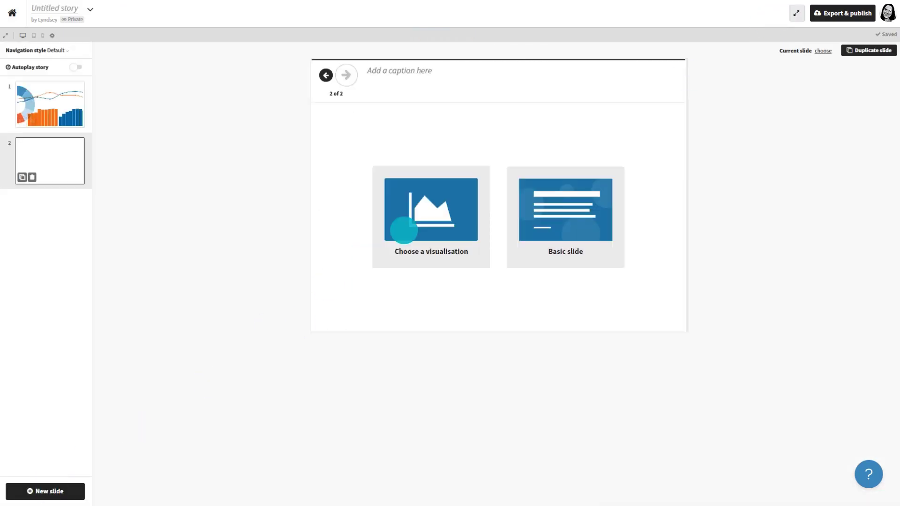
click(406, 227)
click(379, 236)
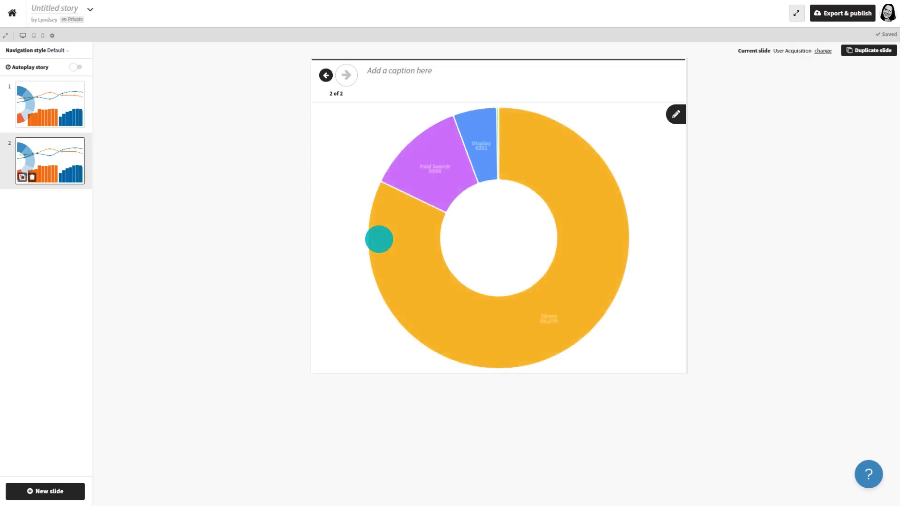
Turn on autoplay and title the story 'User Acquisition Story'.
click(76, 67)
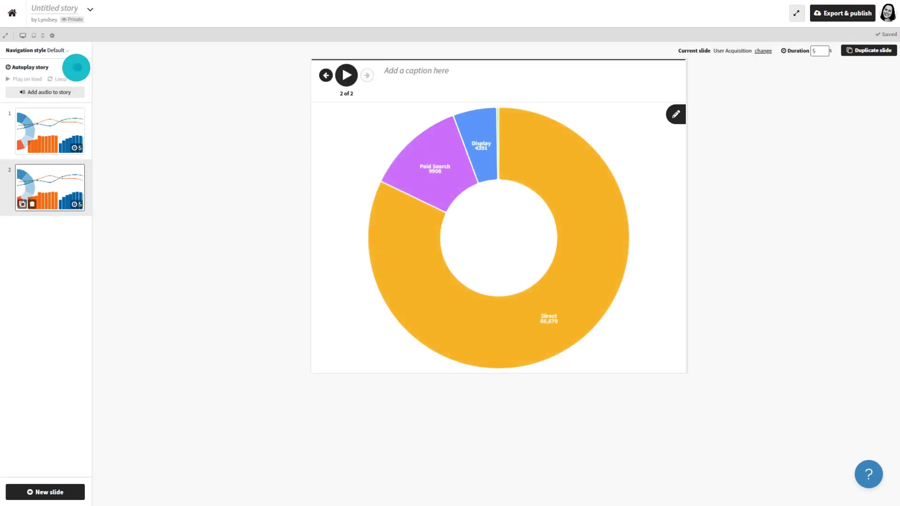
click(52, 9)
text(User Acquisition Story)
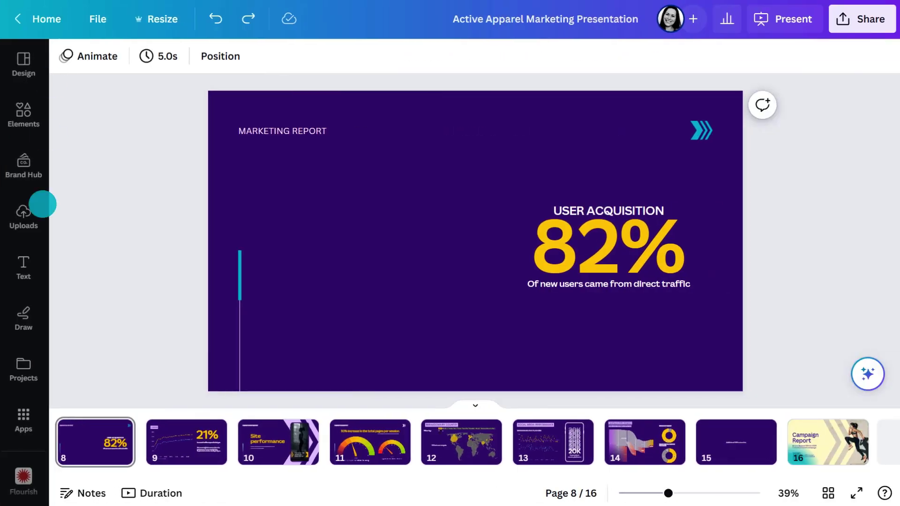
Insert the User Acquisition Story from the Flourish panel onto slide 8.
click(23, 476)
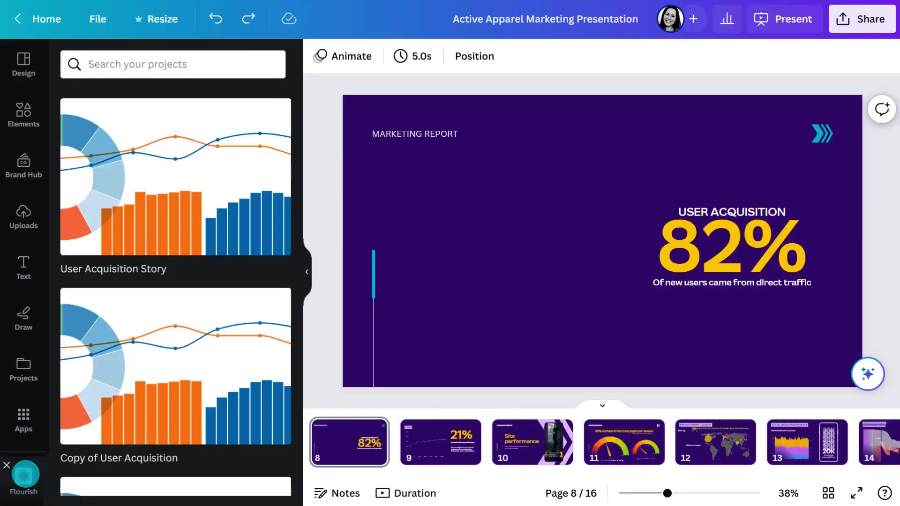
click(147, 191)
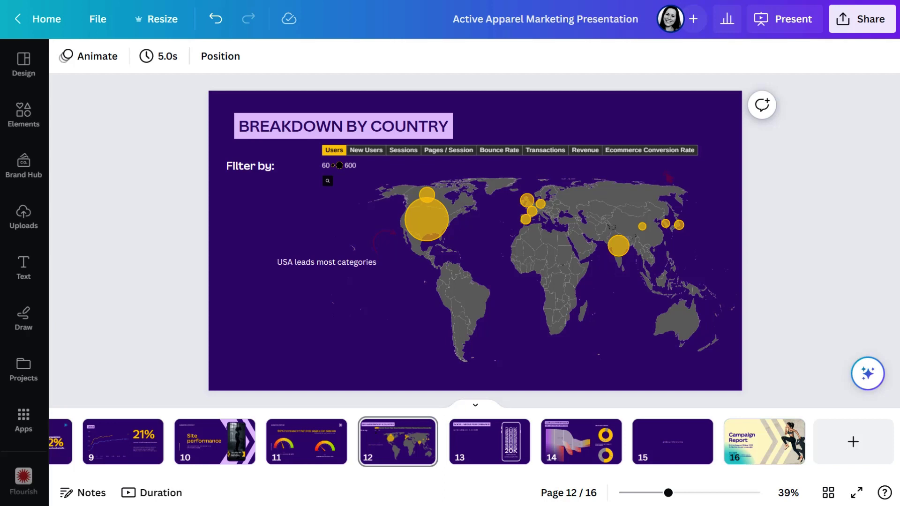
Cycle the world map through Sessions, Pages / Session, Bounce Rate, Transactions and Ecommerce Conversion Rate.
click(436, 239)
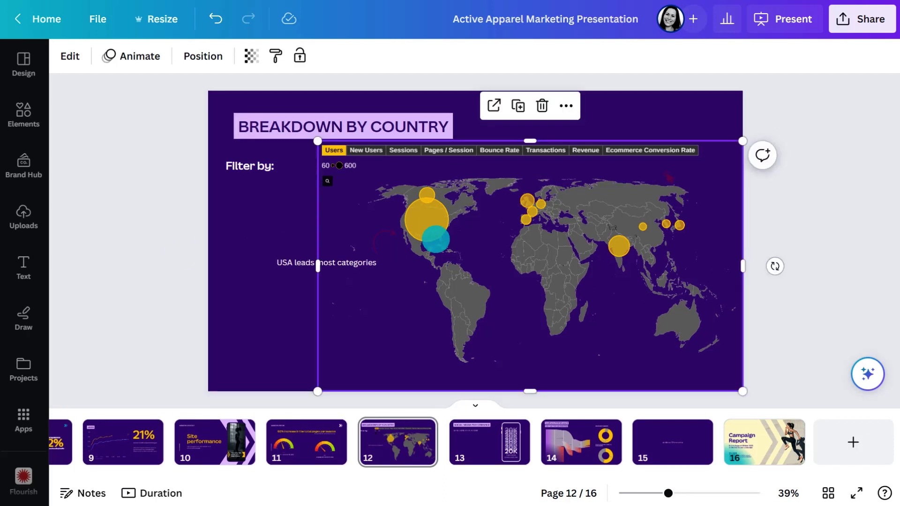
click(404, 150)
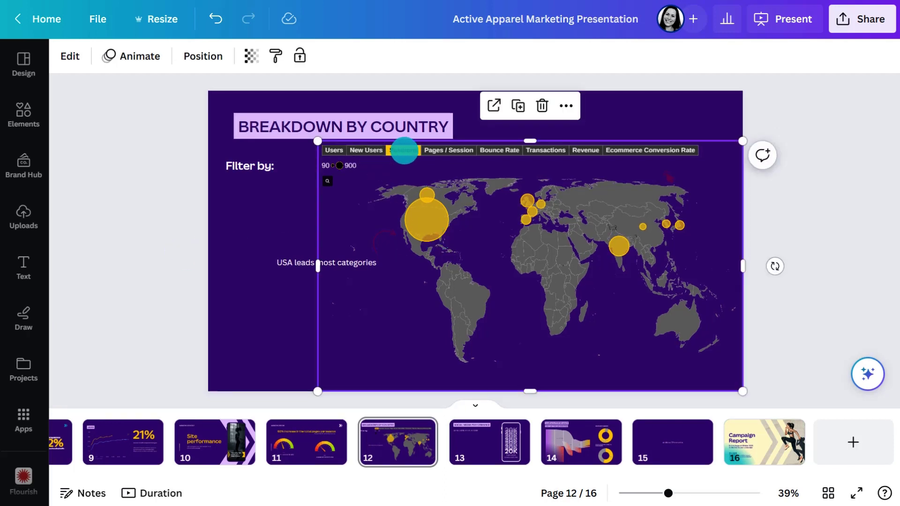
click(448, 150)
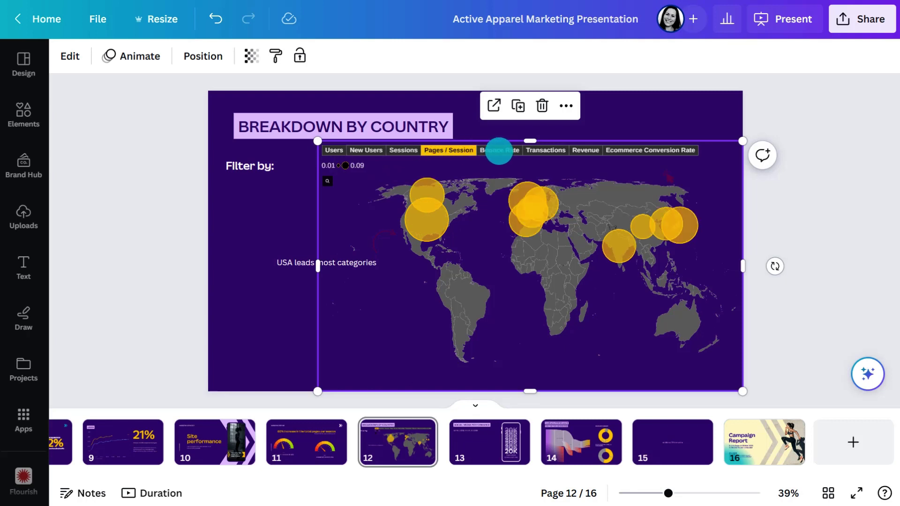
click(498, 150)
click(545, 150)
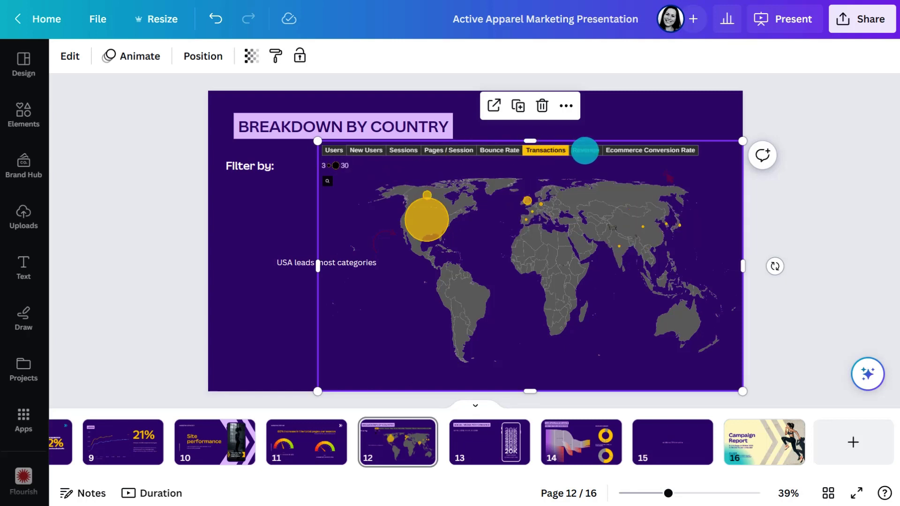
click(626, 150)
key(ctrl+Right)
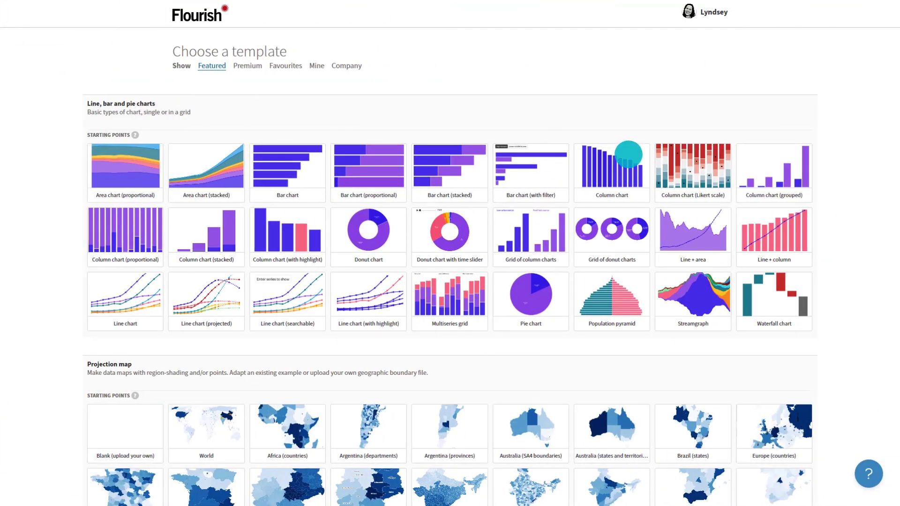
Start a new World projection map in Flourish and open its data sheets.
scroll(603, 282, down, 5)
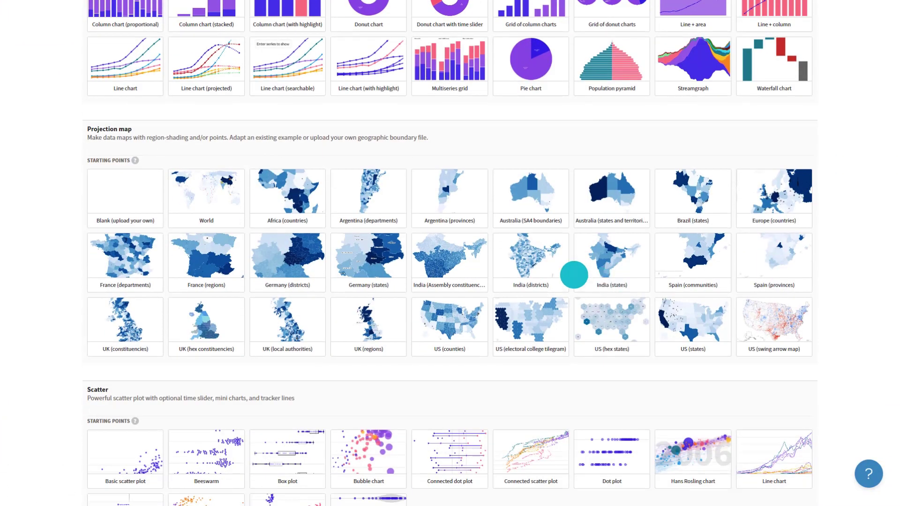
click(215, 190)
click(472, 35)
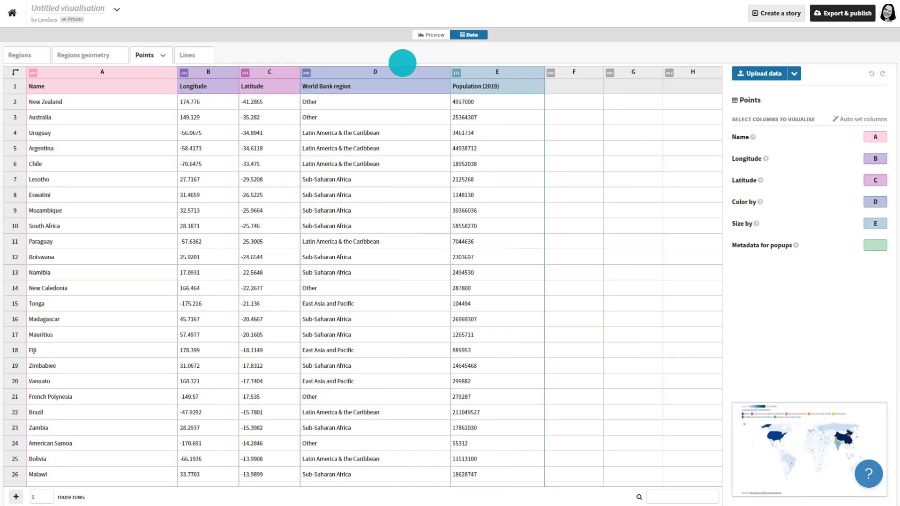
Upload the Sample Data file as the map's point data (11 rows) and return to the preview.
click(765, 73)
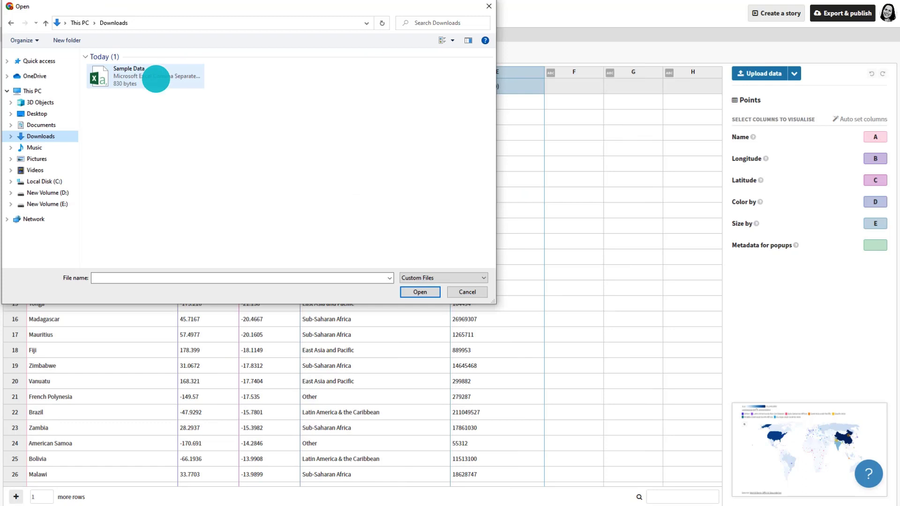
click(156, 78)
click(420, 291)
click(381, 289)
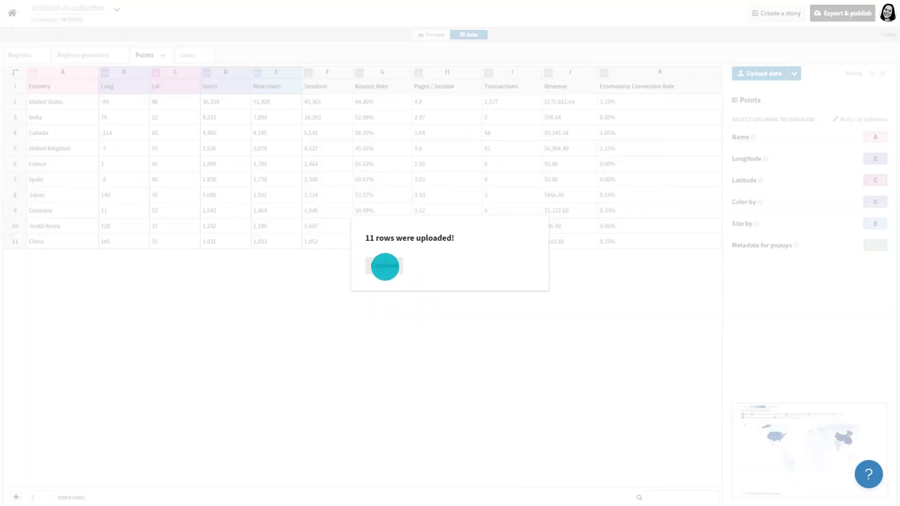
click(385, 265)
click(431, 35)
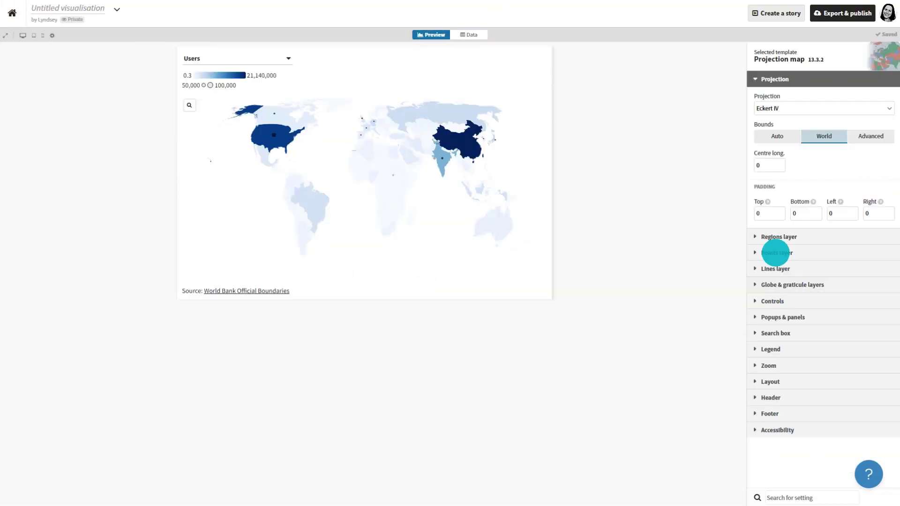
Set the points' maximum radius to 30, pick a new default fill colour, and rename the map 'My Map'.
click(775, 253)
click(798, 196)
text(30)
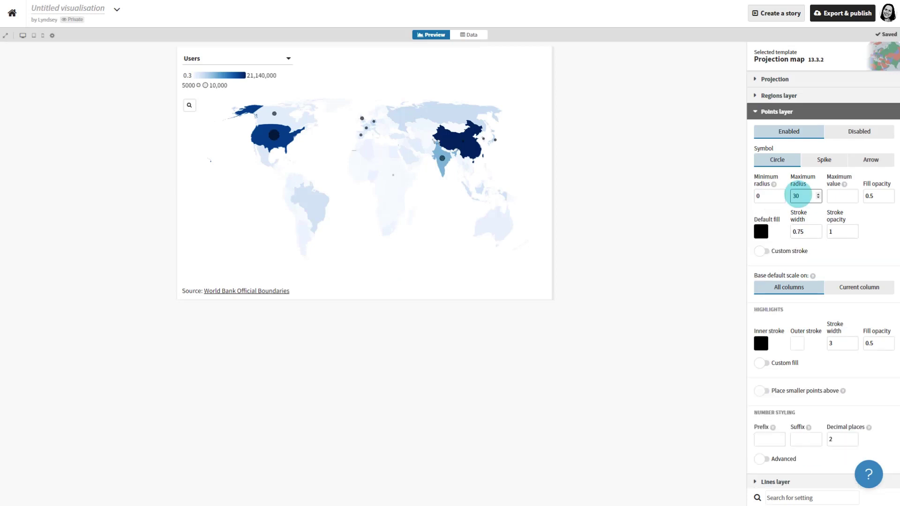
click(761, 230)
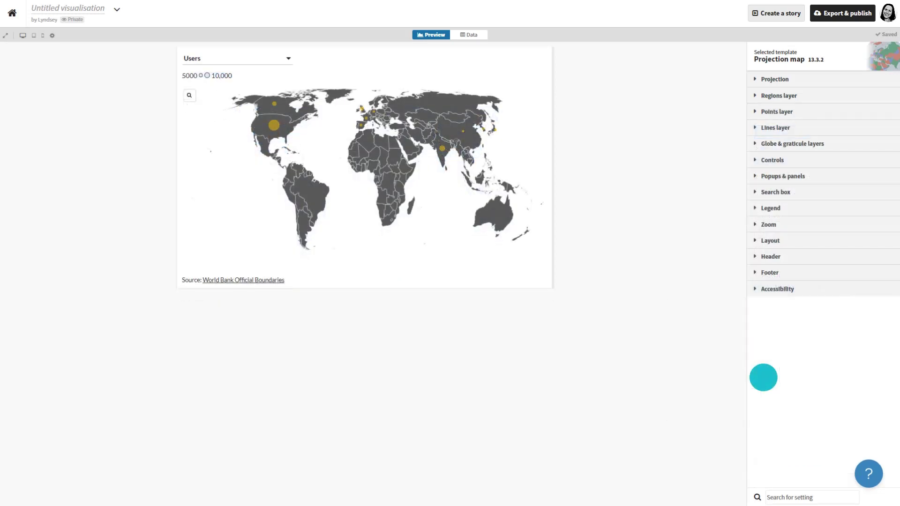
click(77, 14)
text(My Map)
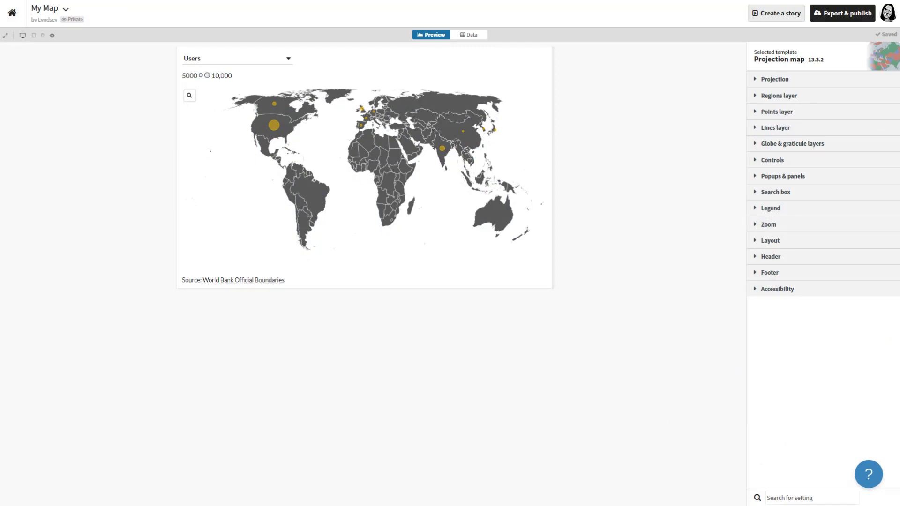
Show the points metrics as buttons and try each: New Users, Sessions, Bounce Rate, Pages / Session, Transactions, Revenue, Ecommerce Conversion Rate.
click(772, 160)
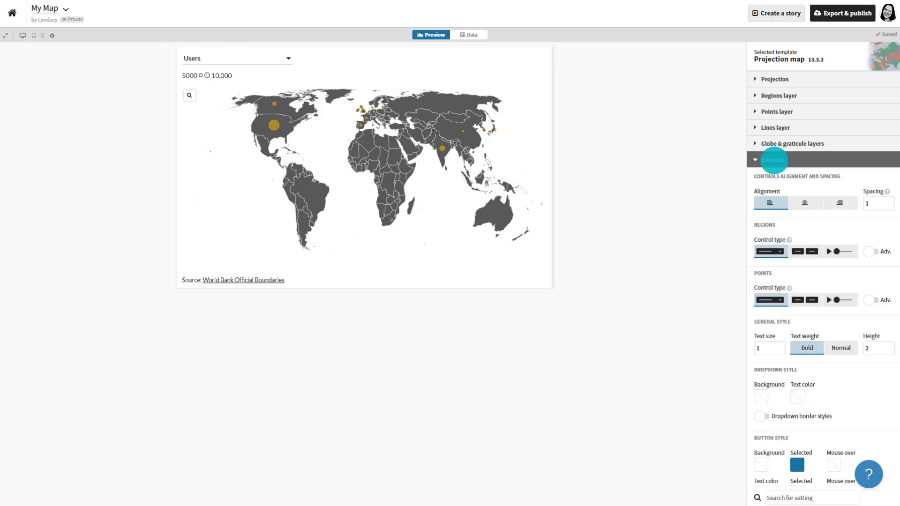
click(804, 300)
click(223, 58)
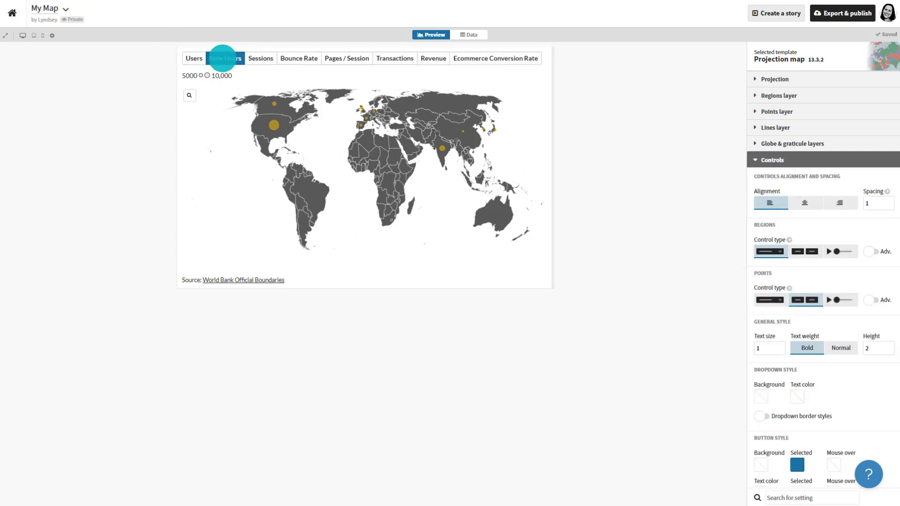
click(258, 58)
click(296, 58)
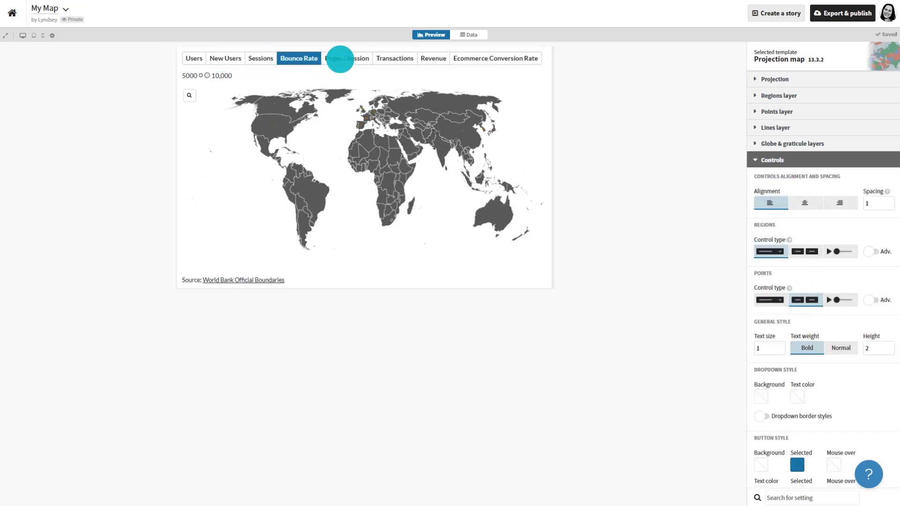
click(346, 58)
click(390, 59)
click(427, 58)
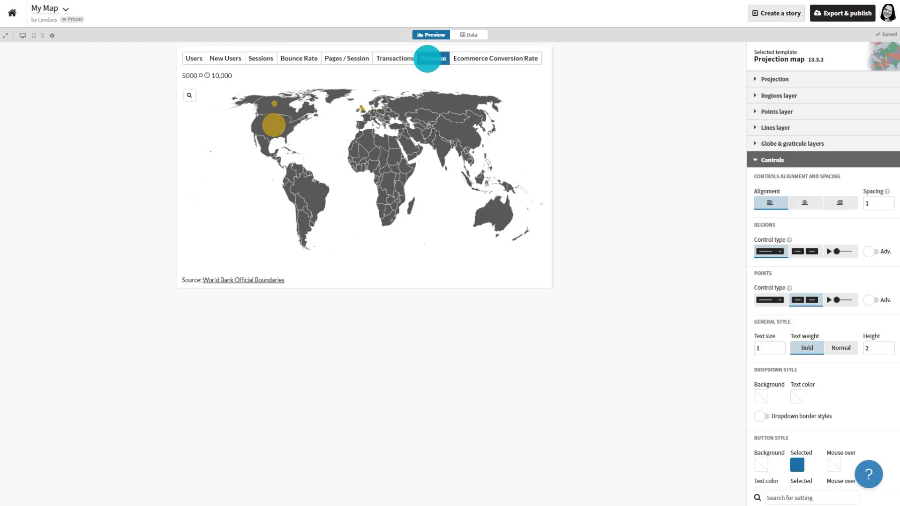
click(476, 59)
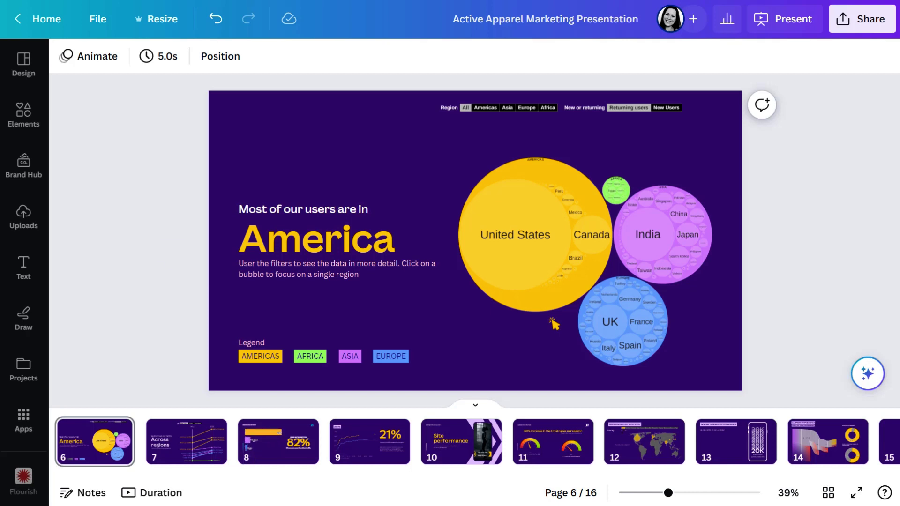
Make a resized copy of the deck in Instagram Post (Square) format.
click(160, 19)
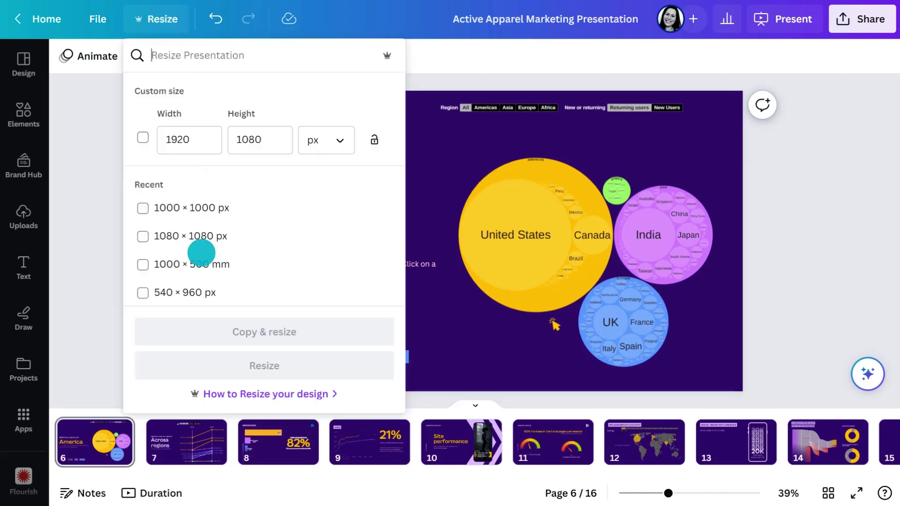
click(142, 214)
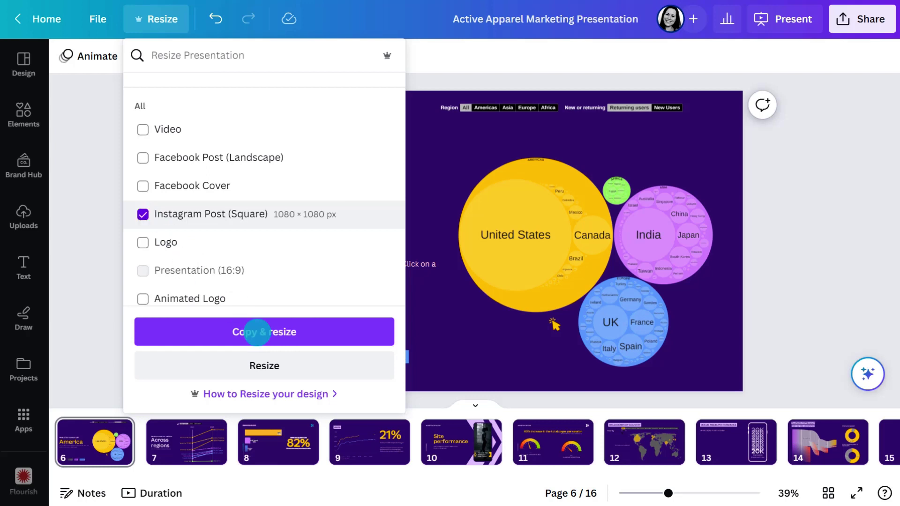
click(246, 332)
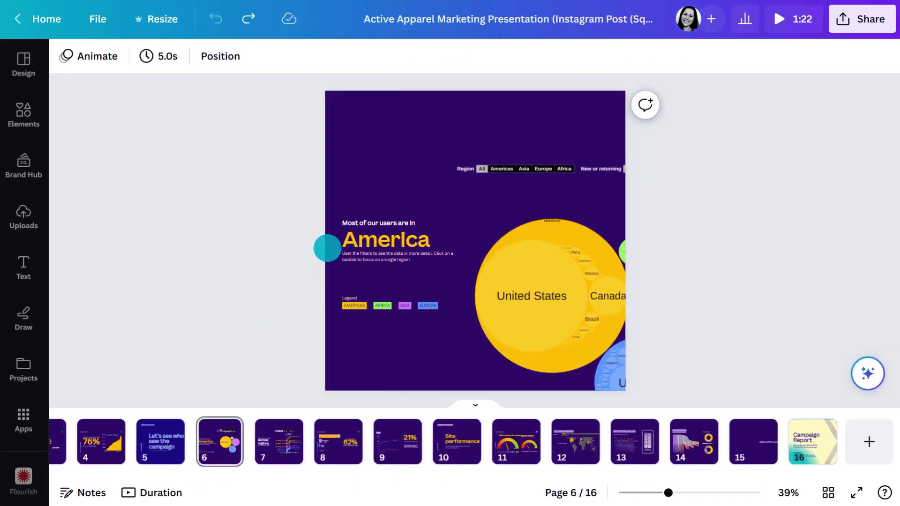
Move slide 6's America text to the bottom-left and the legend to the top, then return to the original deck.
click(417, 264)
drag(412, 253, 396, 349)
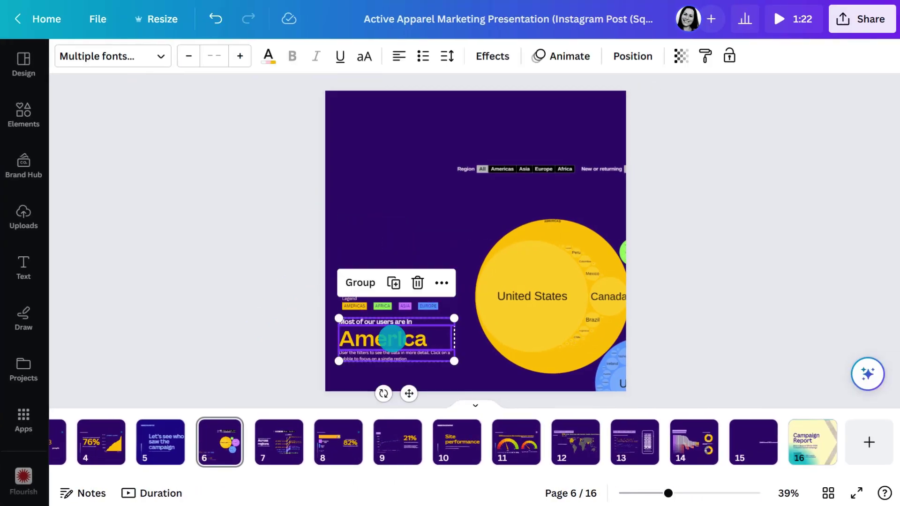
click(438, 306)
drag(395, 305, 526, 146)
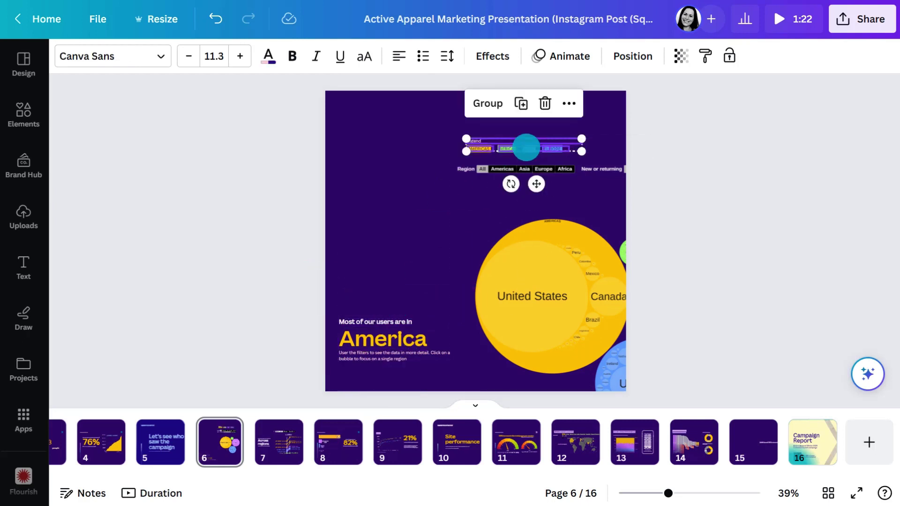
key(ctrl+Right)
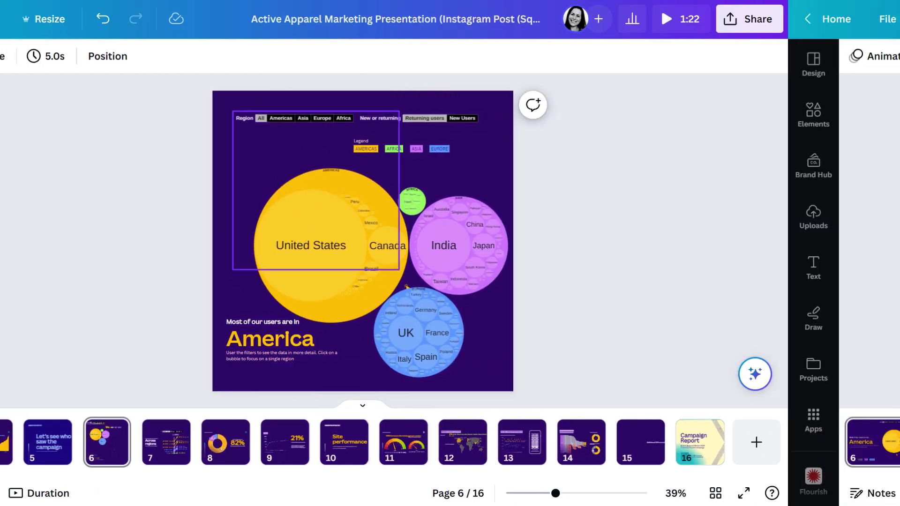
Publish the deck as a presentation-style website and open it.
click(860, 19)
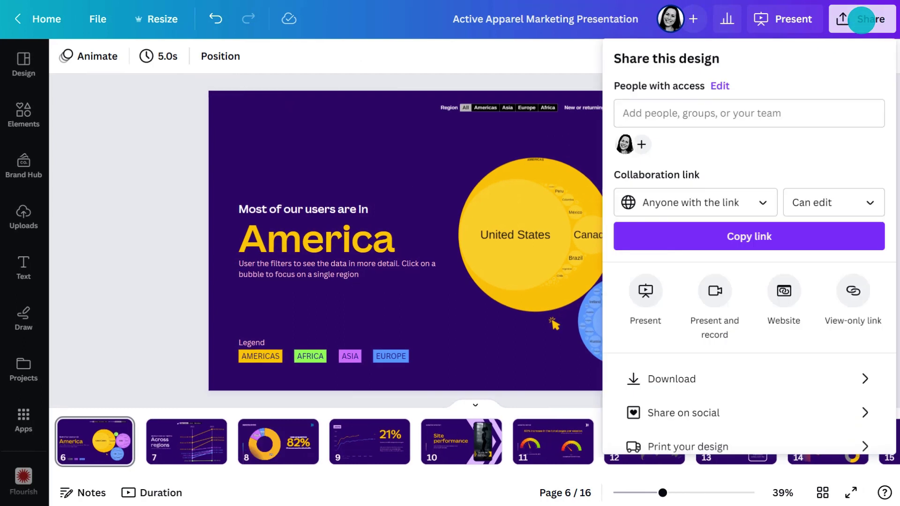
click(784, 290)
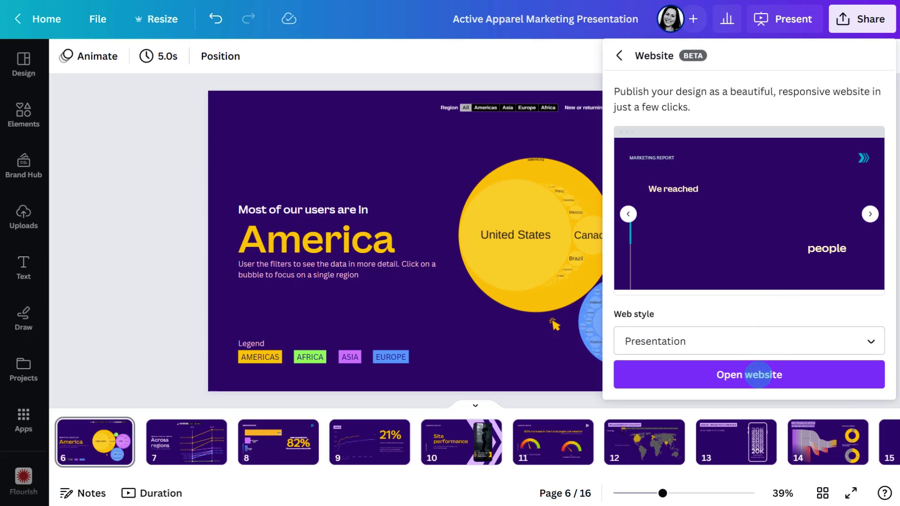
click(763, 374)
Advance through the published site's slides to the America bubble chart.
click(868, 253)
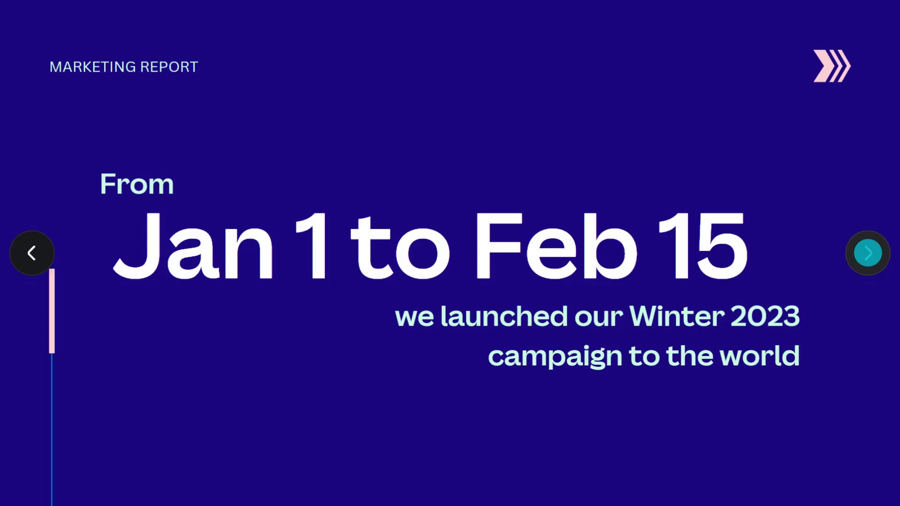
click(868, 253)
click(868, 253)
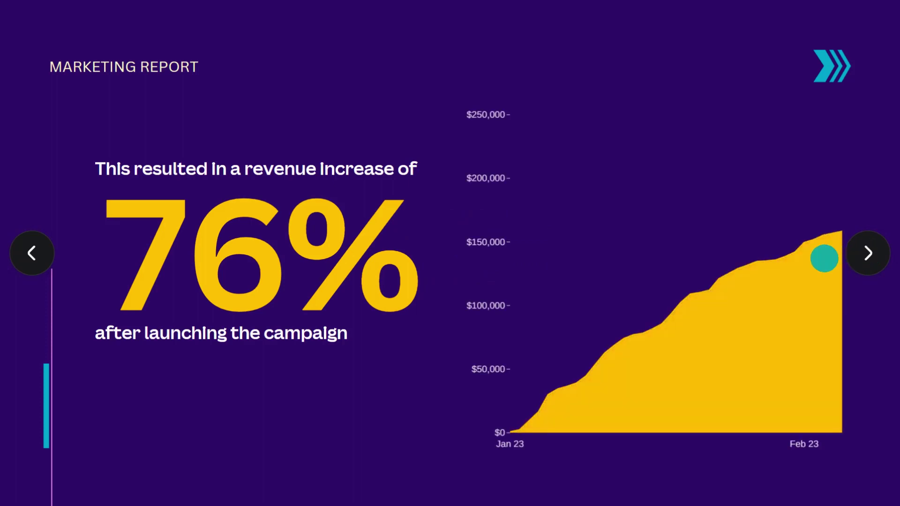
mouse_move(755, 265)
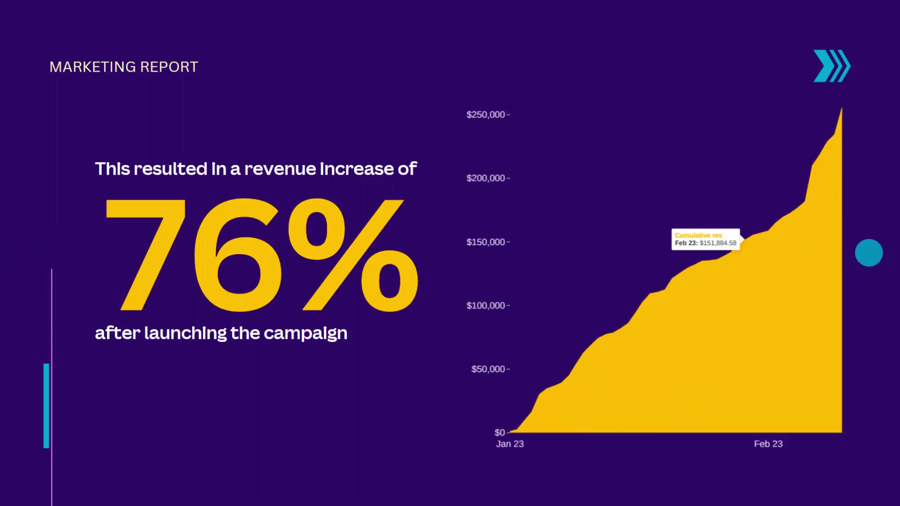
click(867, 253)
click(868, 254)
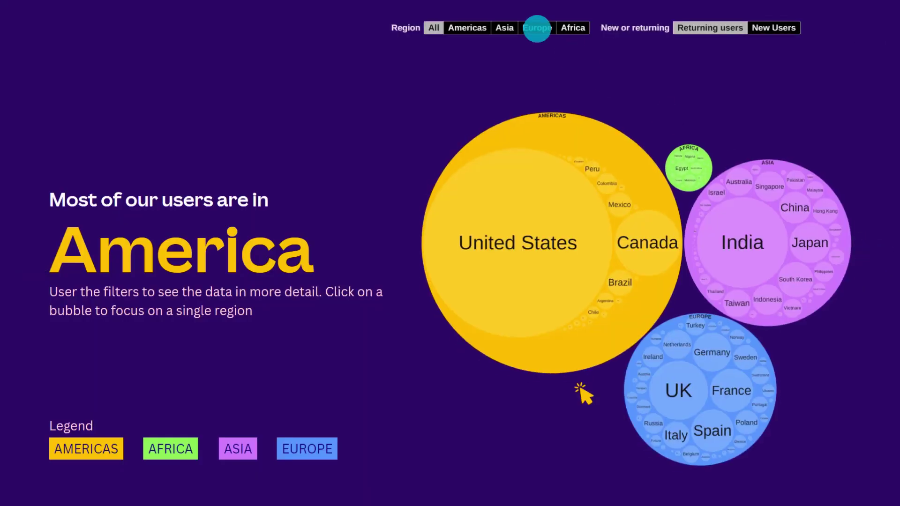
Filter the bubble chart to Europe and view the UK's user figures.
click(537, 28)
mouse_move(732, 267)
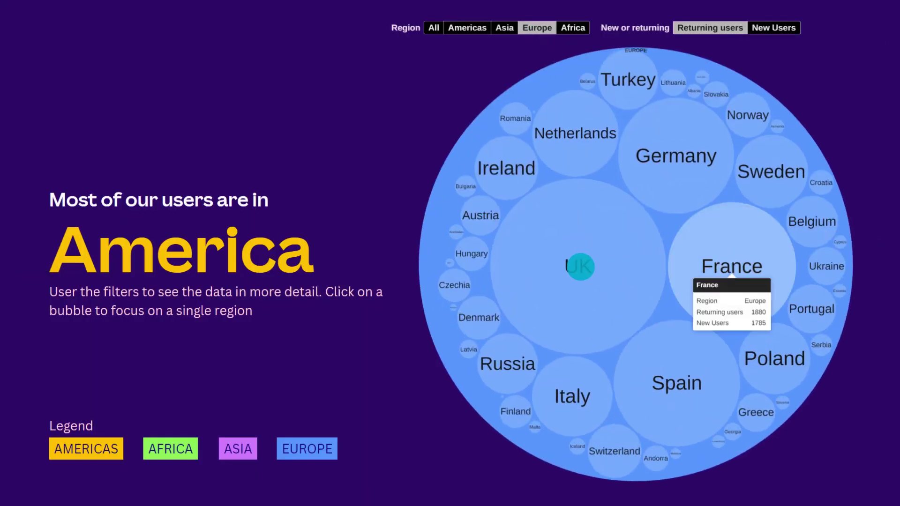
click(579, 265)
Copy the website link, then back in the editor bring up the Apps directory.
click(29, 485)
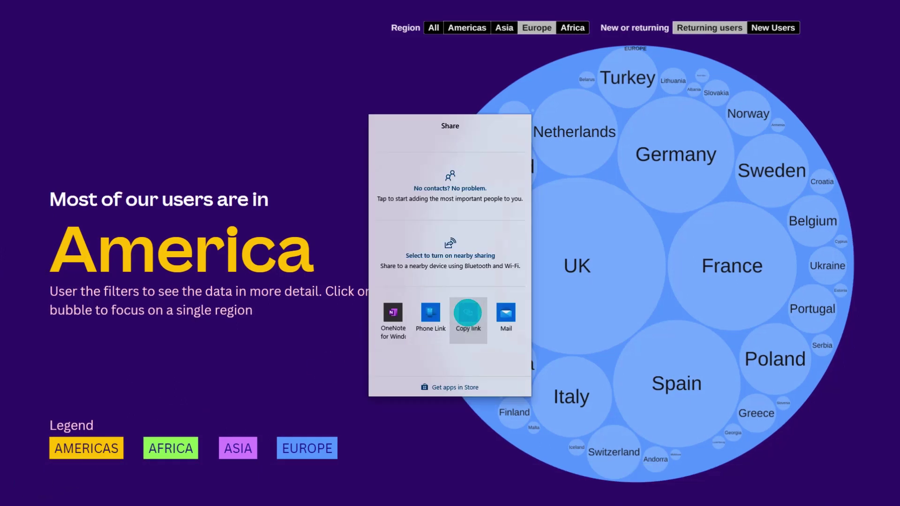
click(467, 312)
key(ctrl+super+Right)
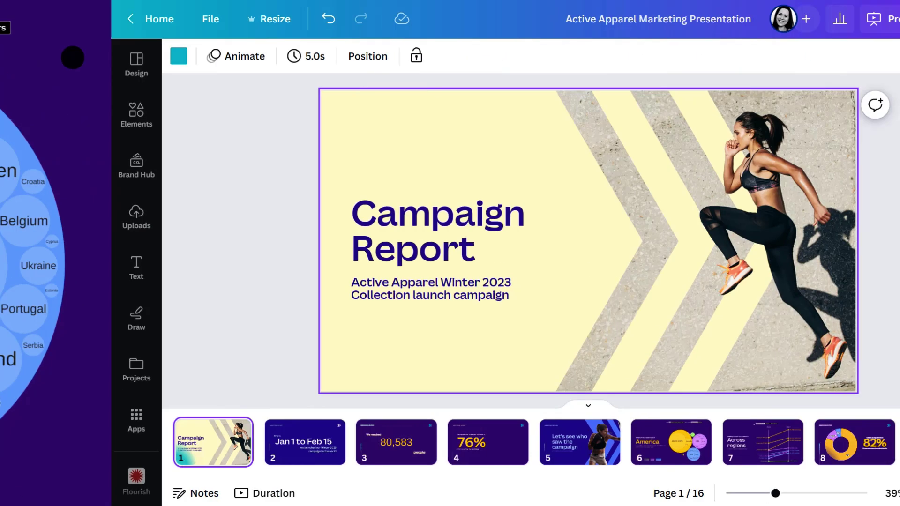
click(23, 415)
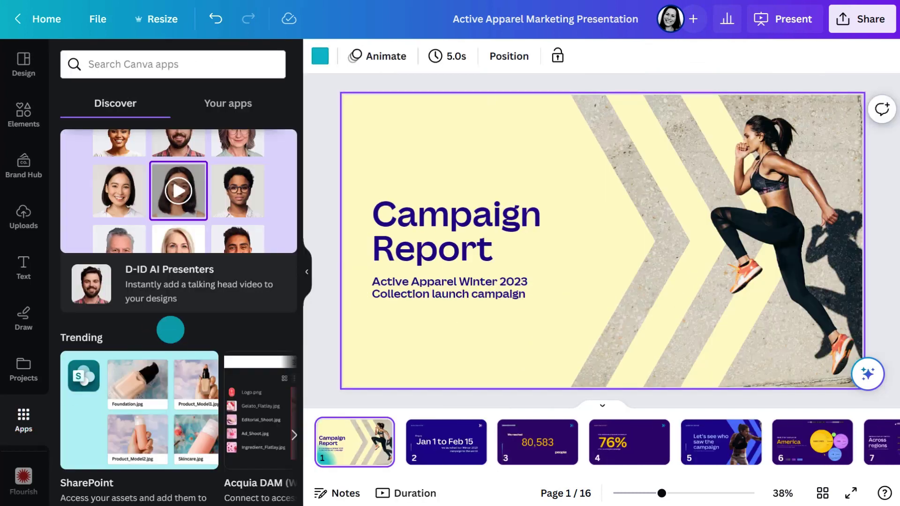